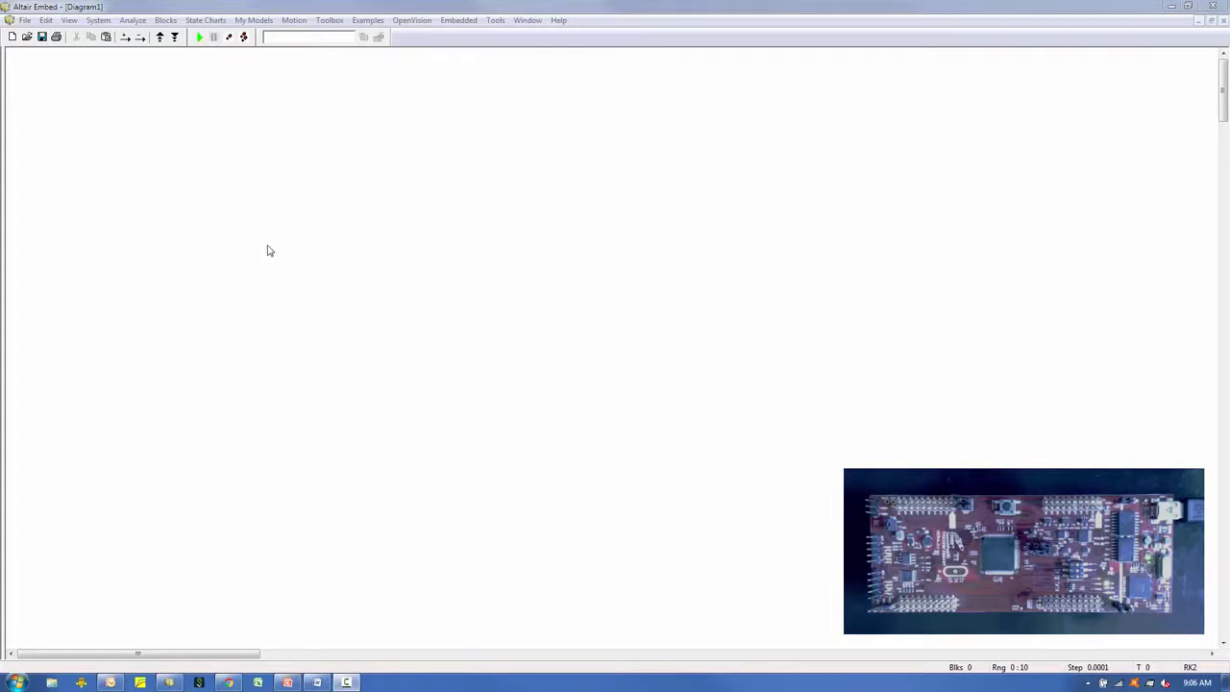
# Step: Change the simulation End time from 10 to 100 seconds in System Properties
pyautogui.click(98, 20)
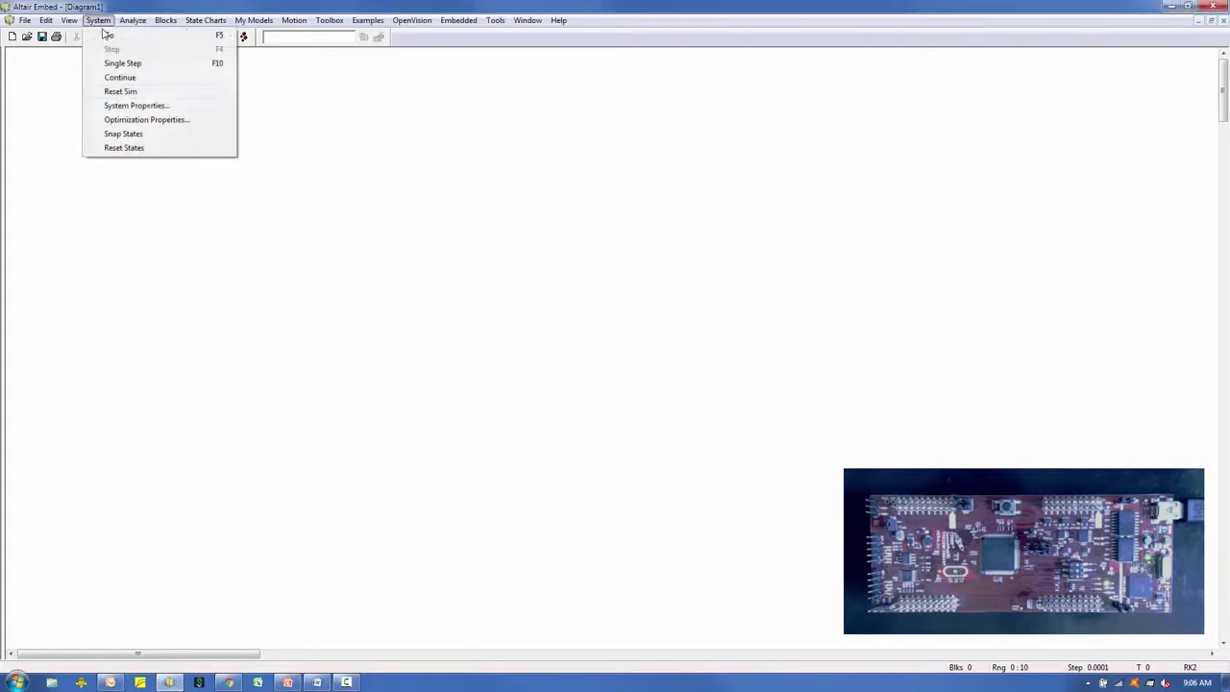
pyautogui.click(135, 106)
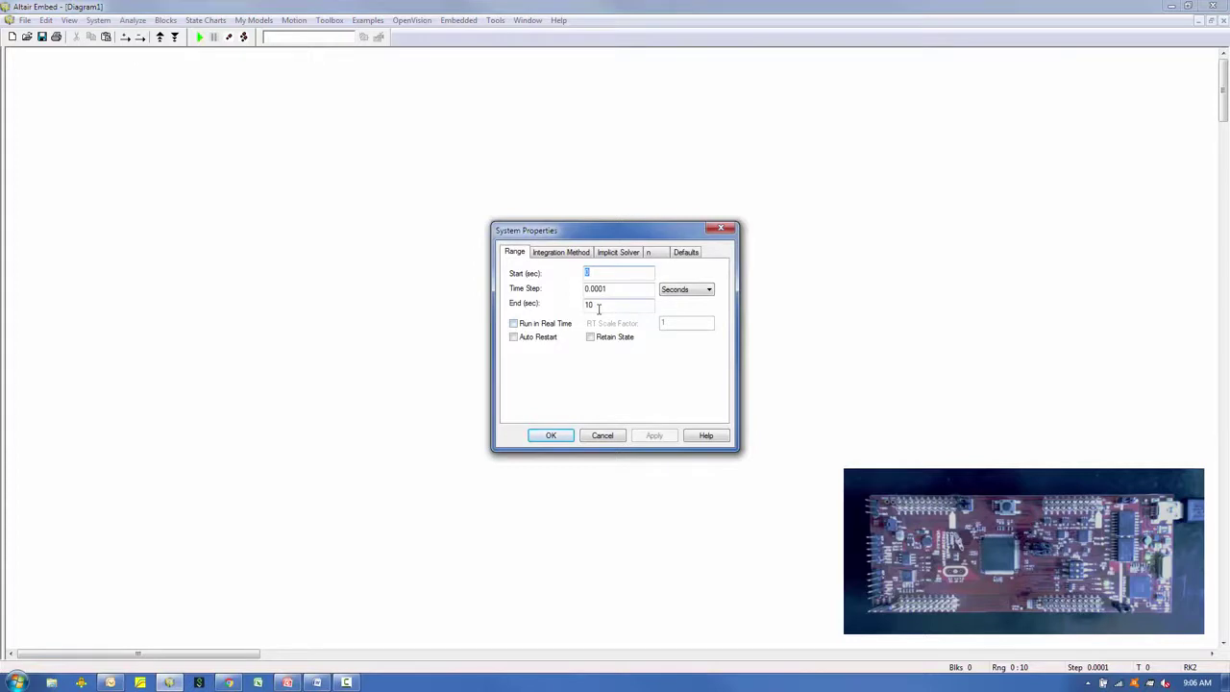
pyautogui.write('0')
pyautogui.click(513, 323)
pyautogui.click(551, 438)
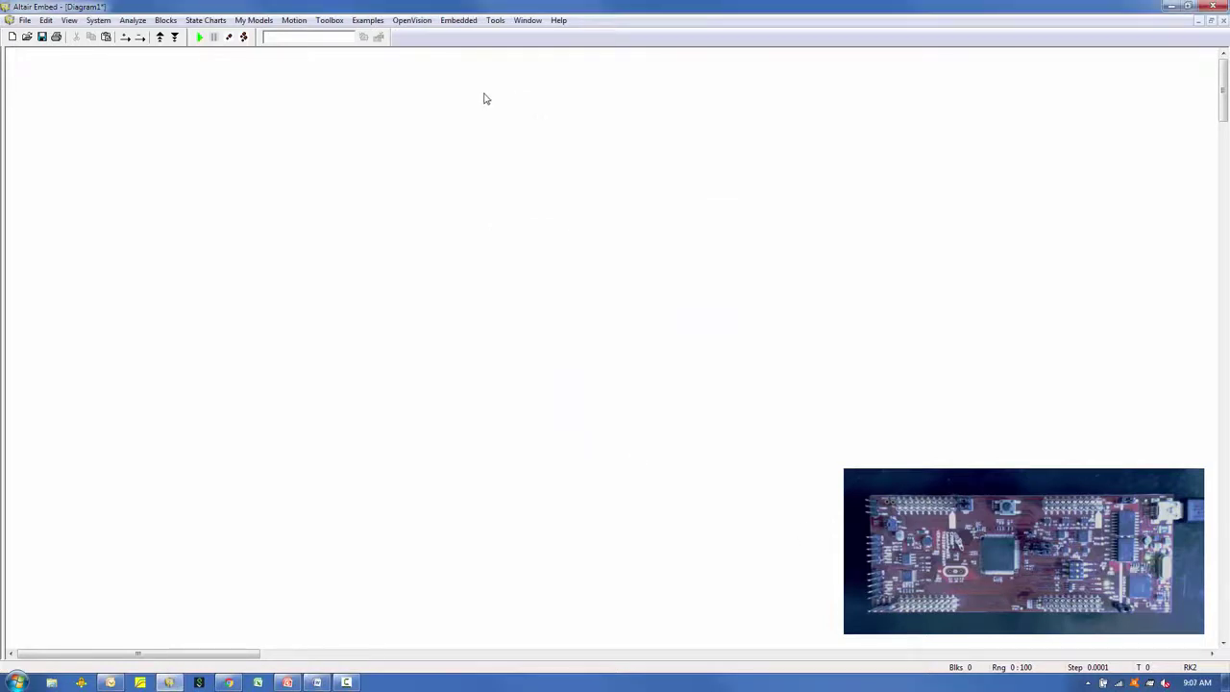
# Step: Add an F28x Config block with CPU F28069M and TI XDS100v2 USB JTAG
pyautogui.click(458, 23)
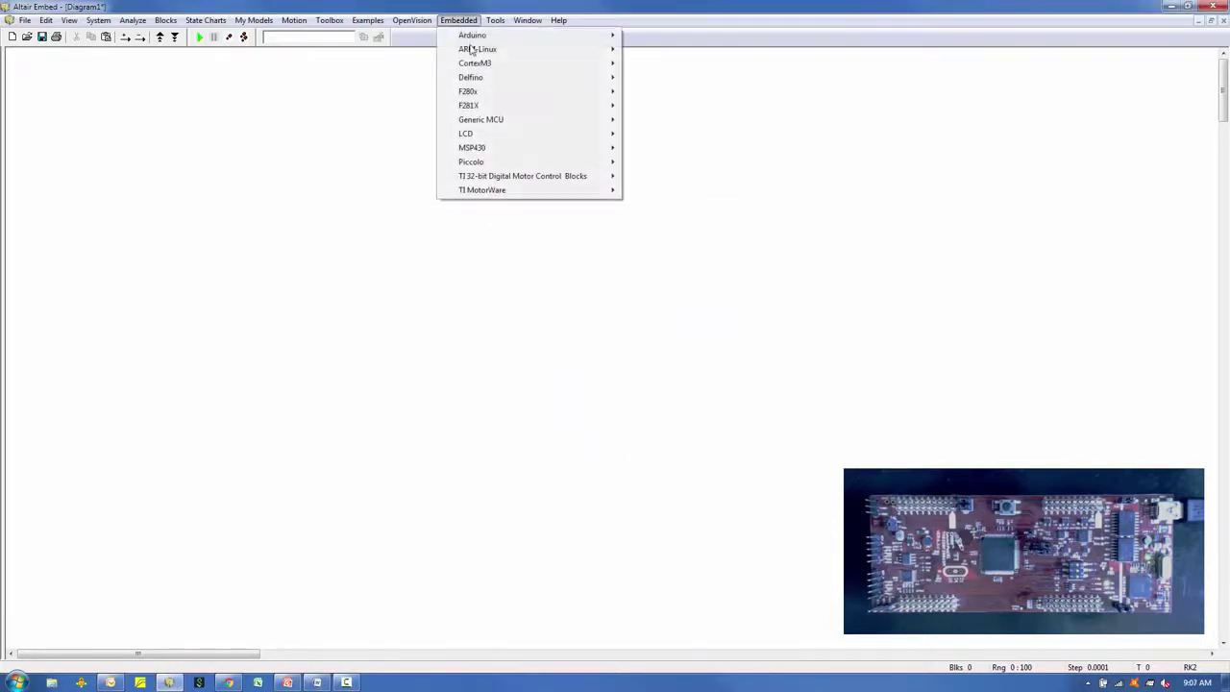
pyautogui.moveTo(485, 168)
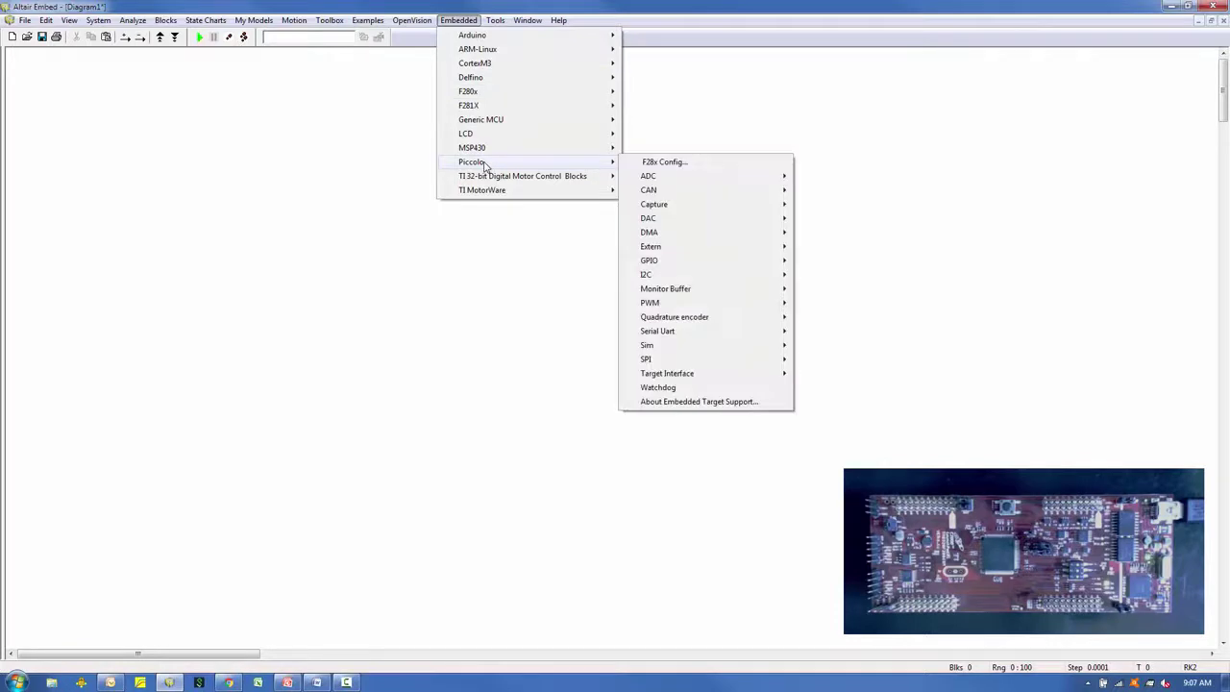
pyautogui.click(665, 162)
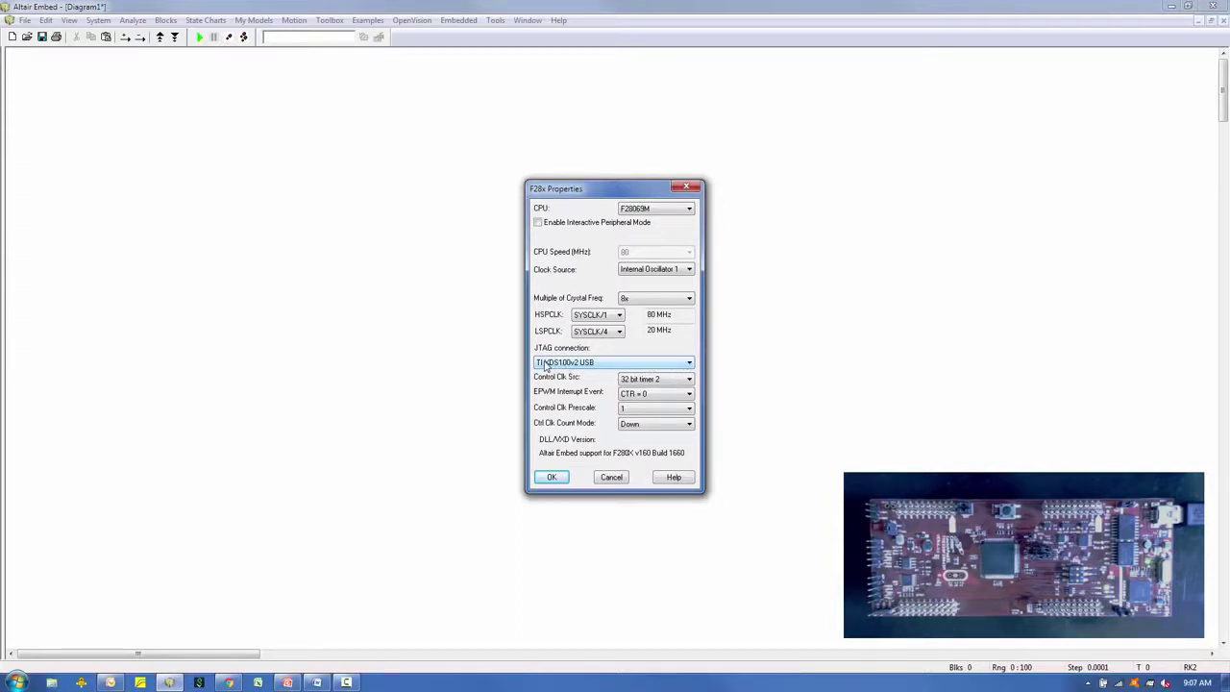
pyautogui.click(551, 478)
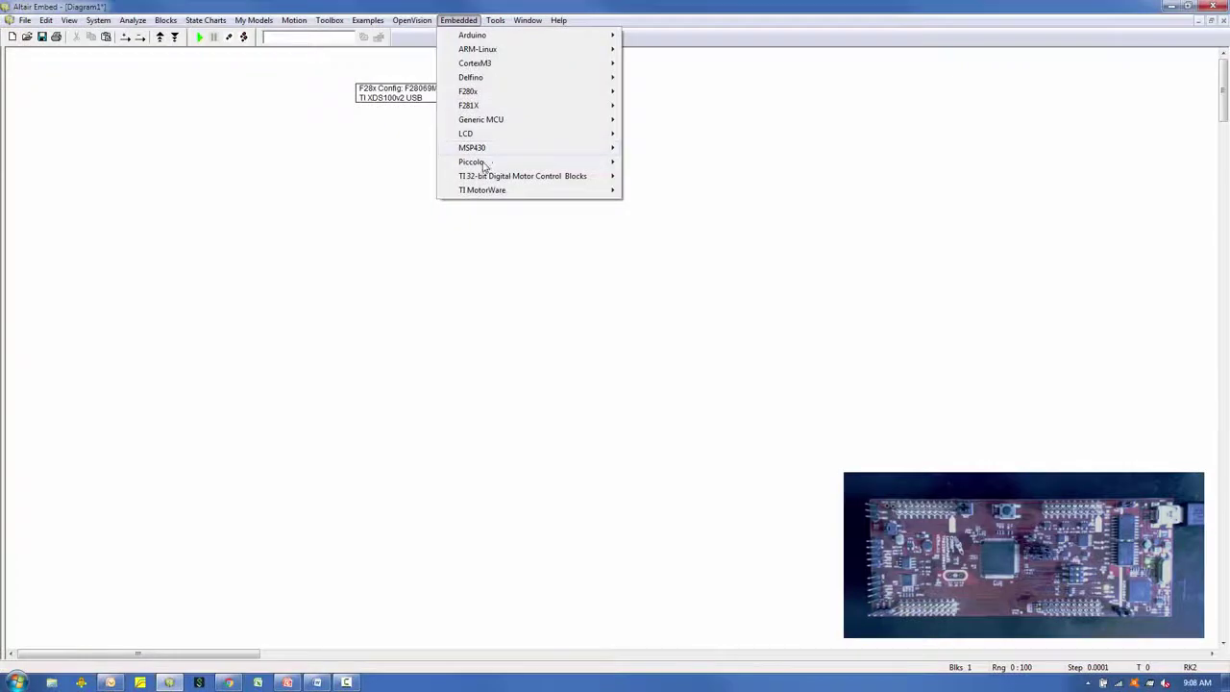
# Step: Place an ePWM block and set EPWMA's CMPA up action to 1 and CMPA down to 0
pyautogui.moveTo(492, 164)
pyautogui.moveTo(656, 305)
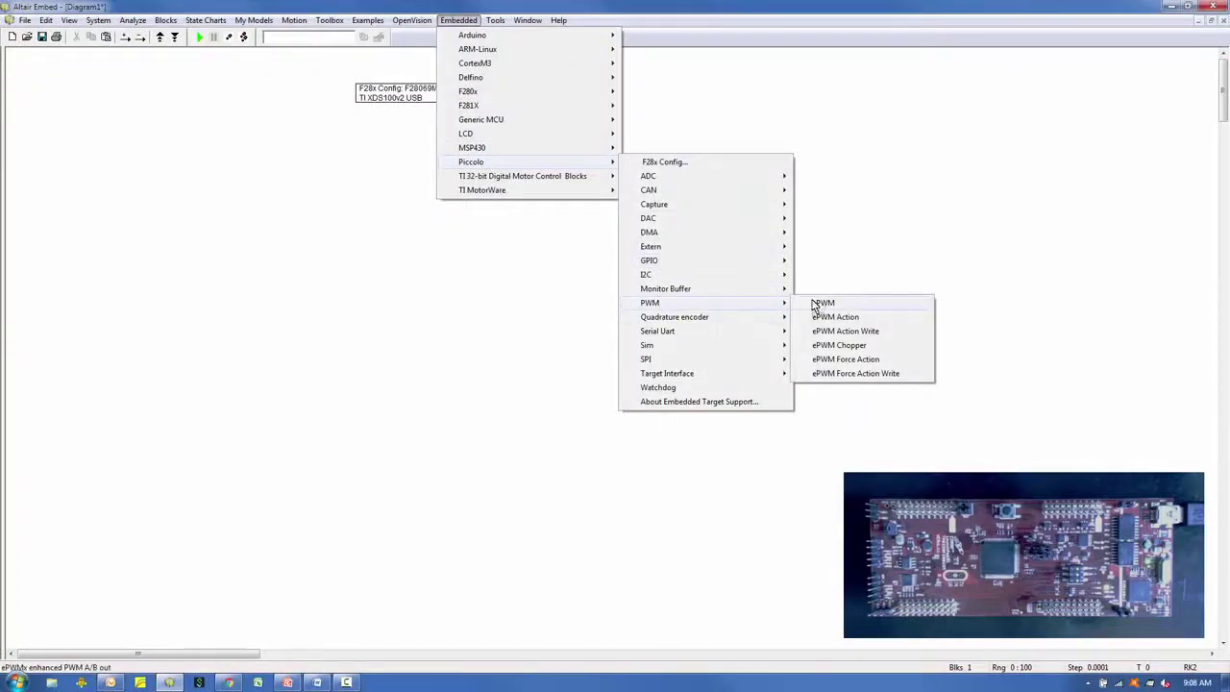
pyautogui.click(821, 304)
pyautogui.click(390, 183)
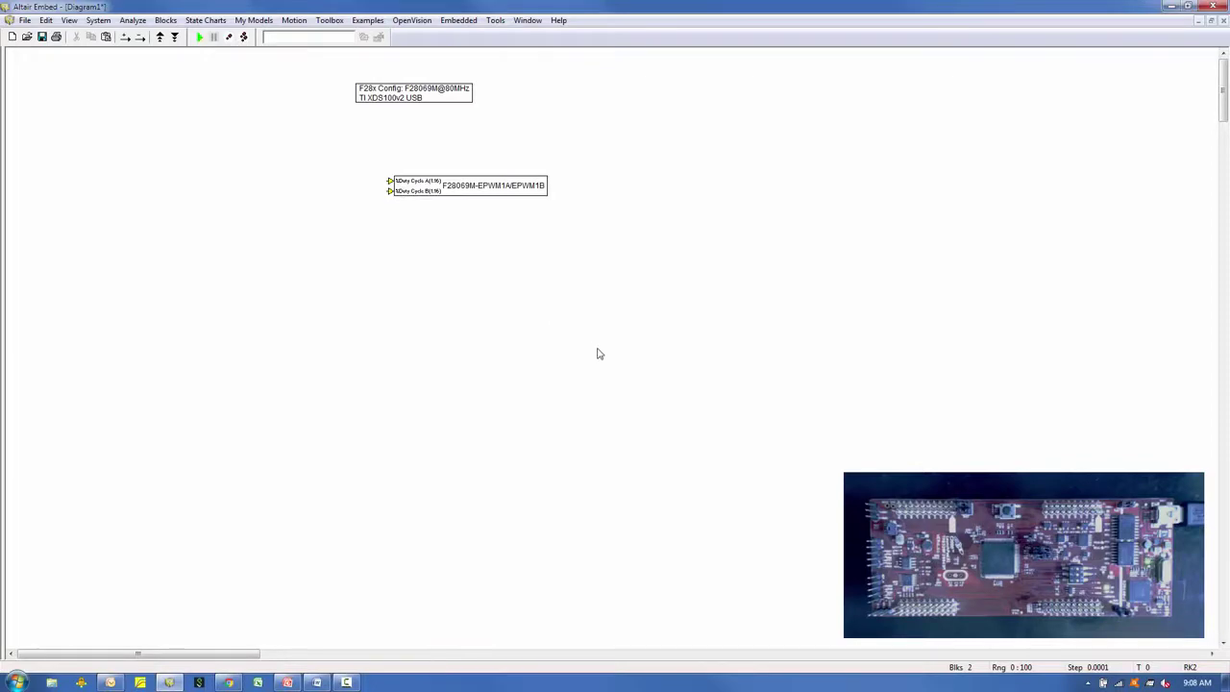
pyautogui.doubleClick(481, 192)
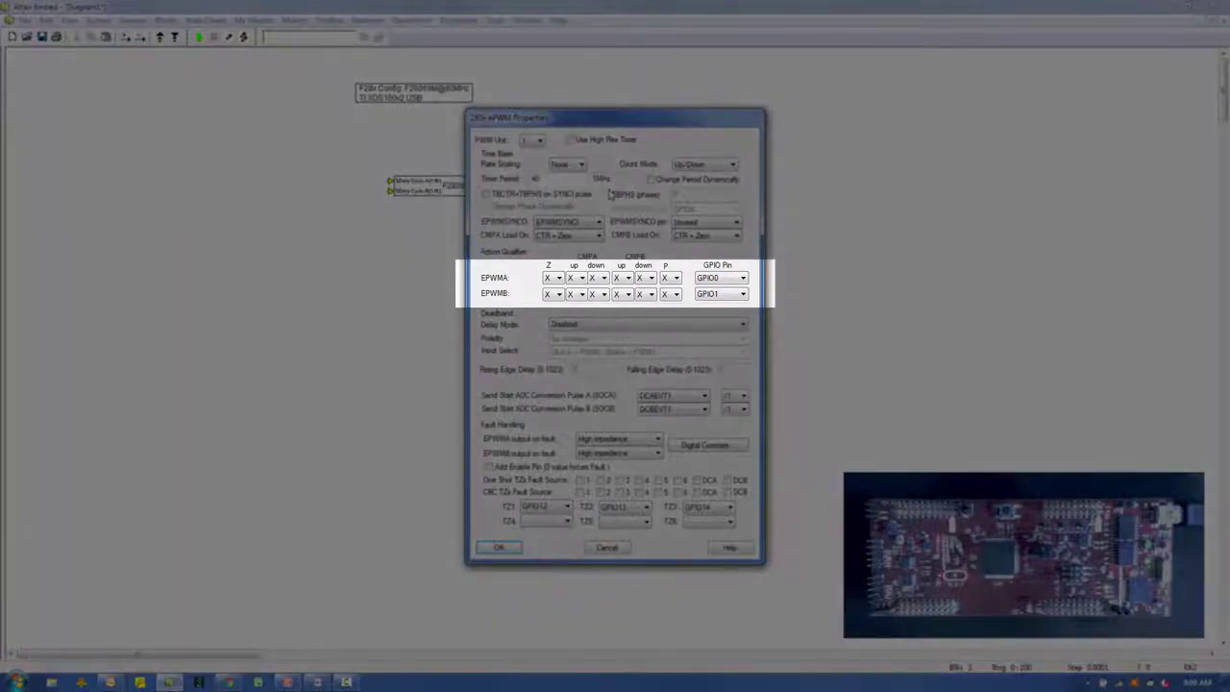
pyautogui.click(582, 277)
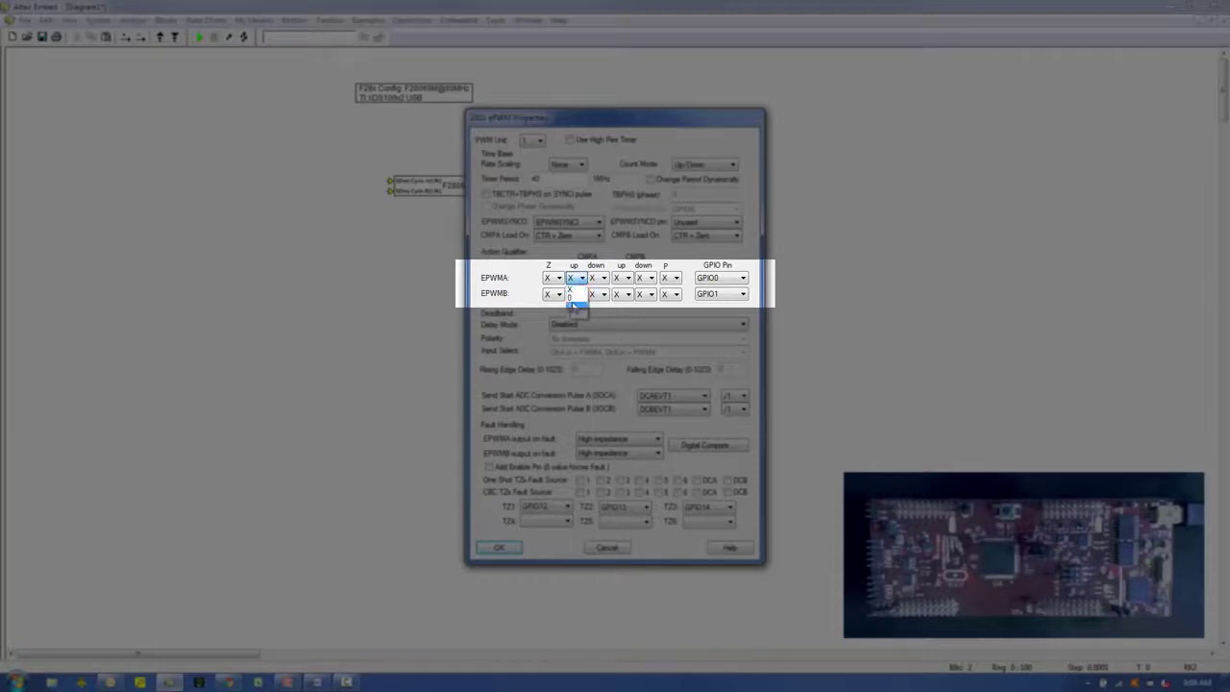
pyautogui.click(573, 306)
pyautogui.click(603, 277)
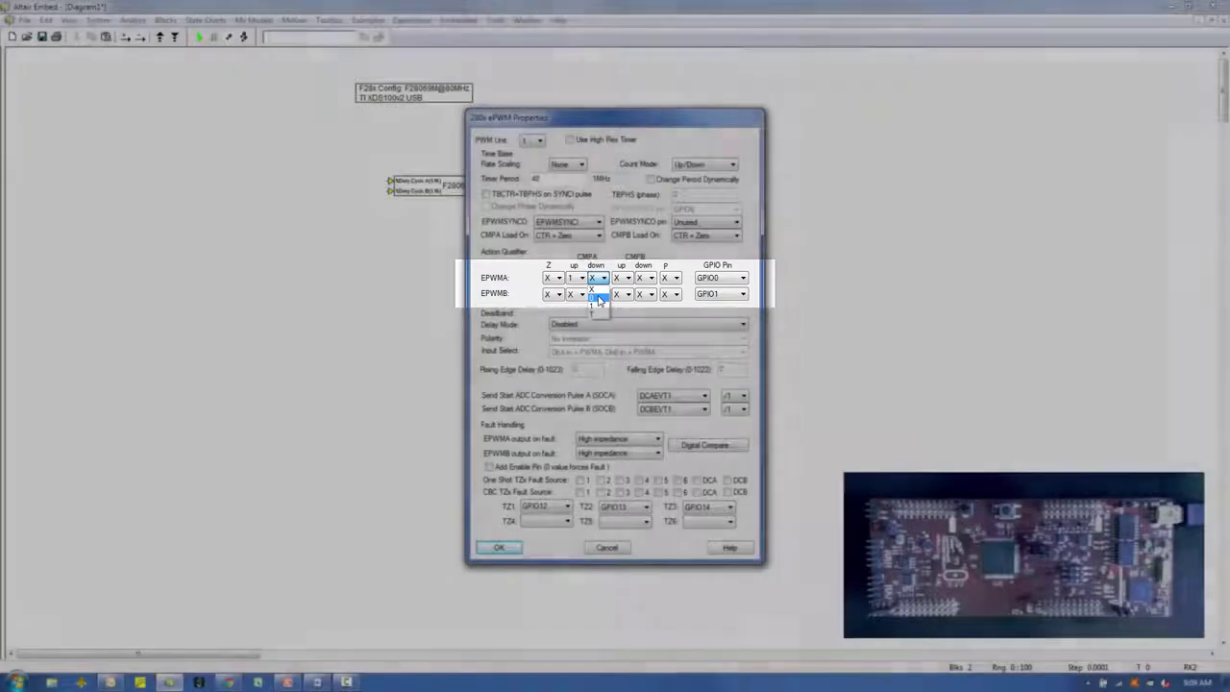
pyautogui.click(596, 298)
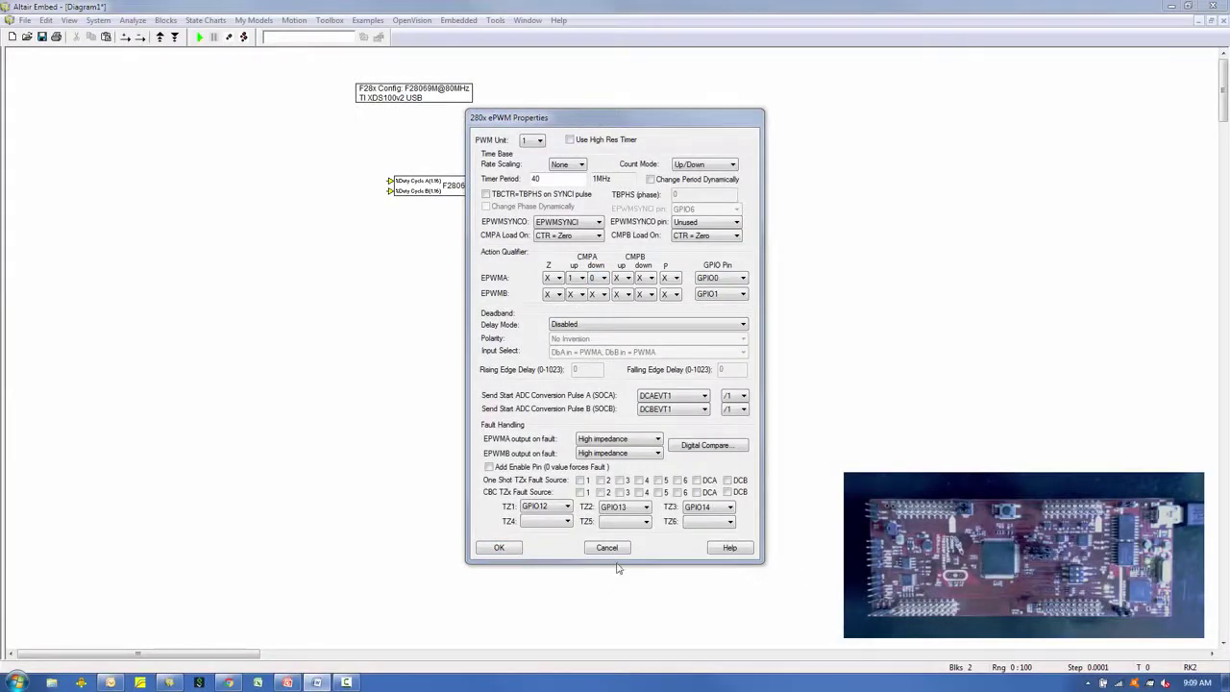
pyautogui.click(499, 548)
# Step: Add a slider block with lower bound .01 and upper bound 1
pyautogui.click(164, 21)
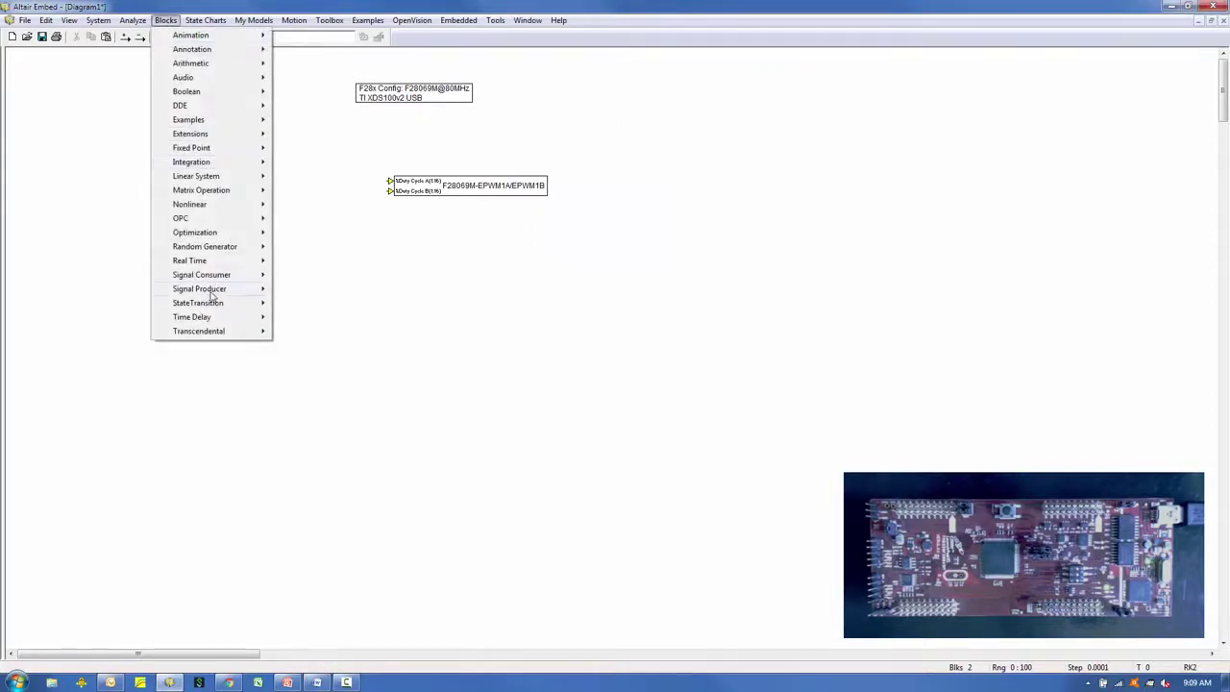
pyautogui.moveTo(224, 290)
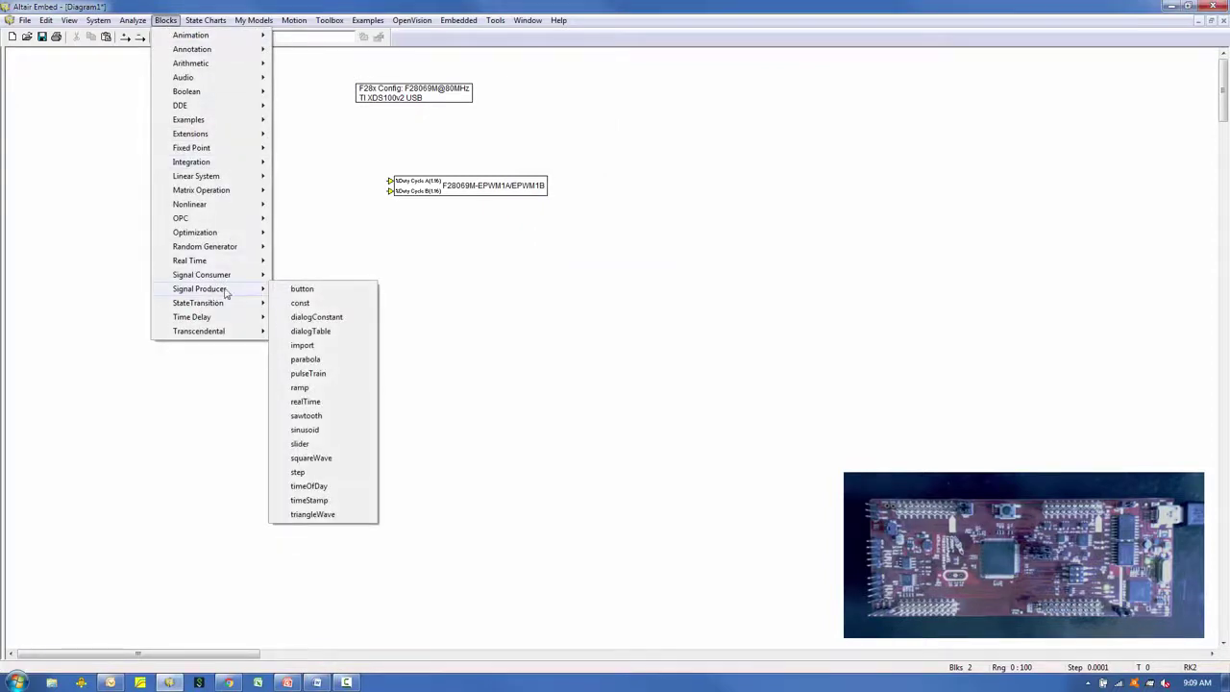
pyautogui.click(314, 446)
pyautogui.click(205, 181)
pyautogui.rightClick(213, 183)
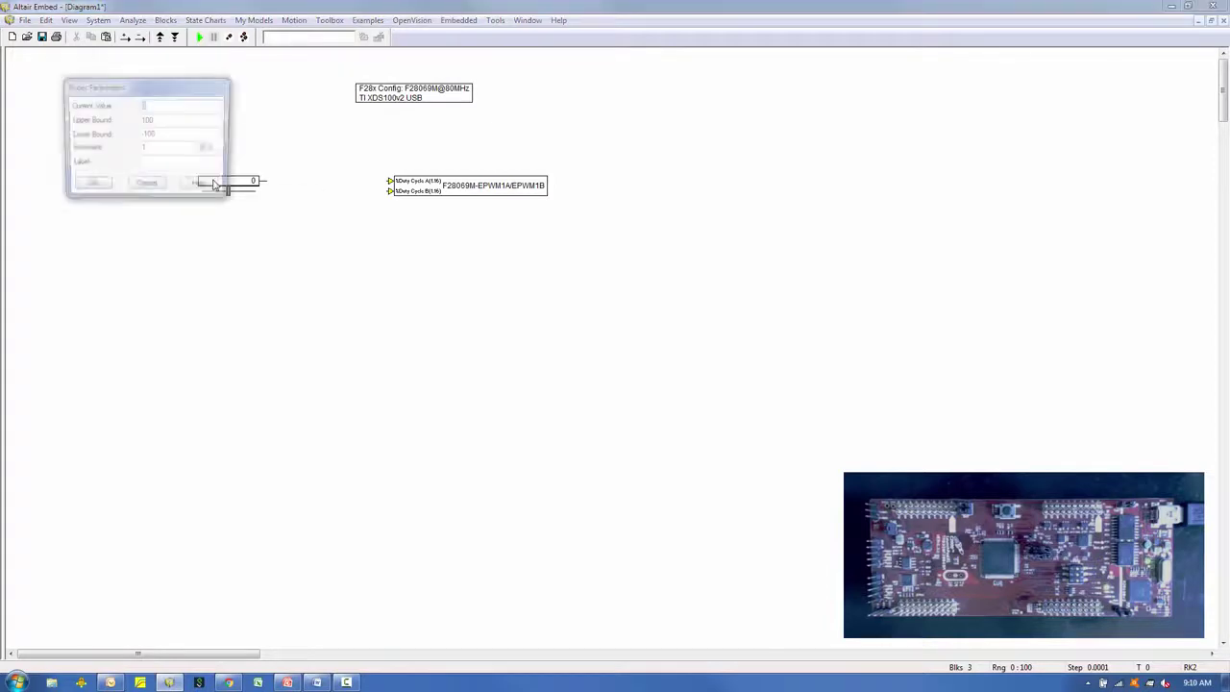
pyautogui.doubleClick(162, 135)
pyautogui.write('.01')
pyautogui.doubleClick(121, 120)
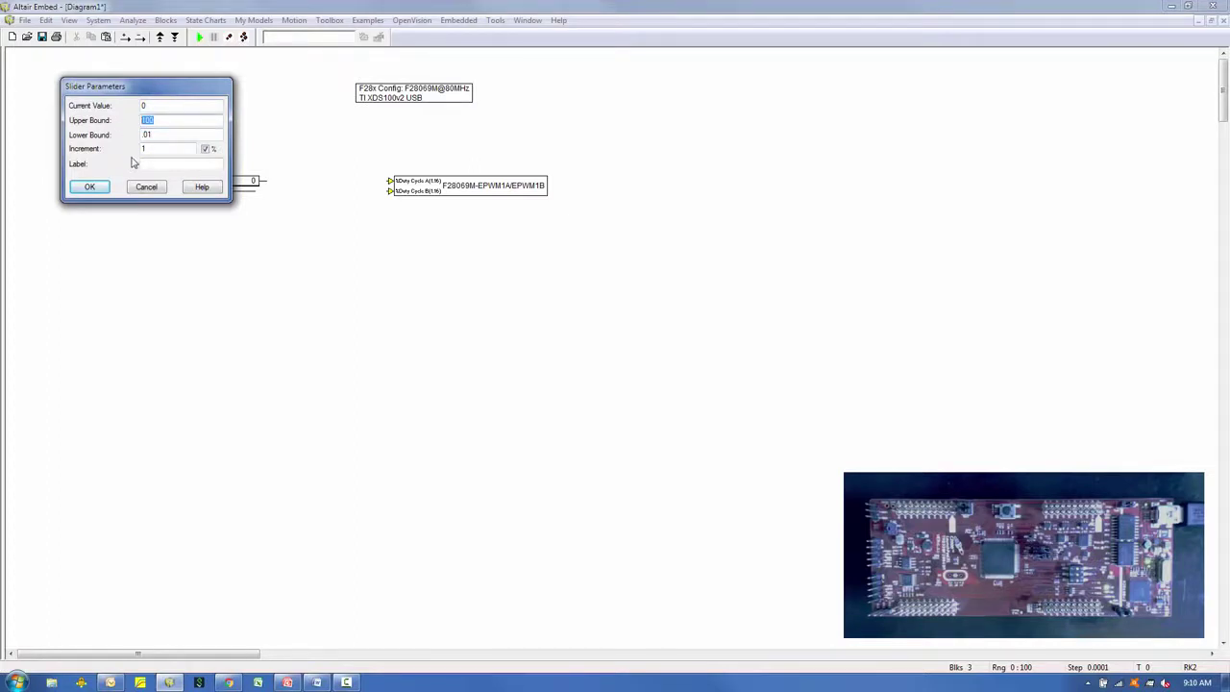
pyautogui.write('1')
pyautogui.click(89, 186)
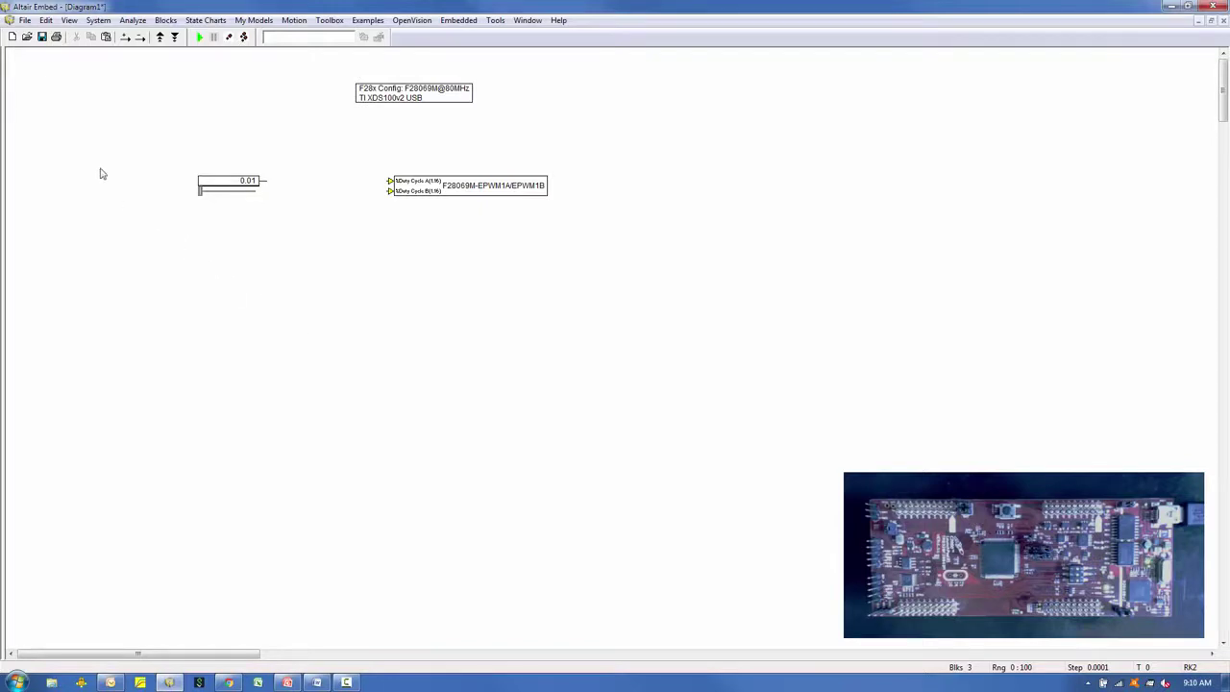
# Step: Add a convert block set to Scaled int with radix point 1
pyautogui.click(167, 21)
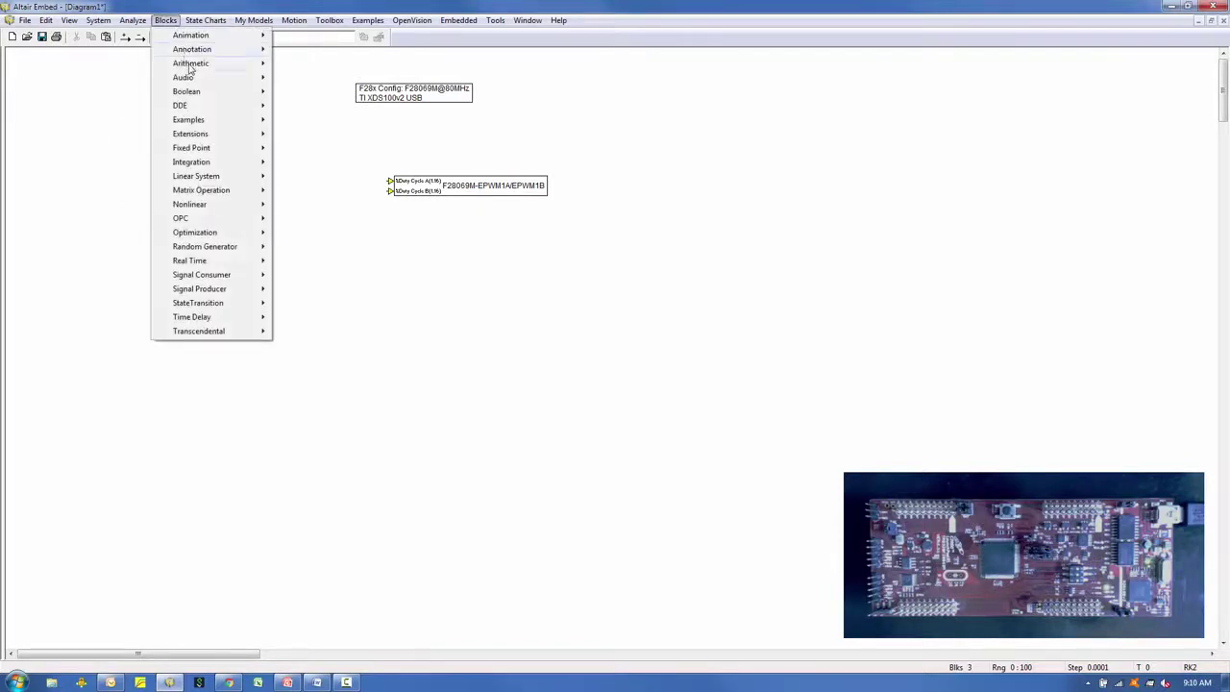
pyautogui.moveTo(192, 63)
pyautogui.click(306, 149)
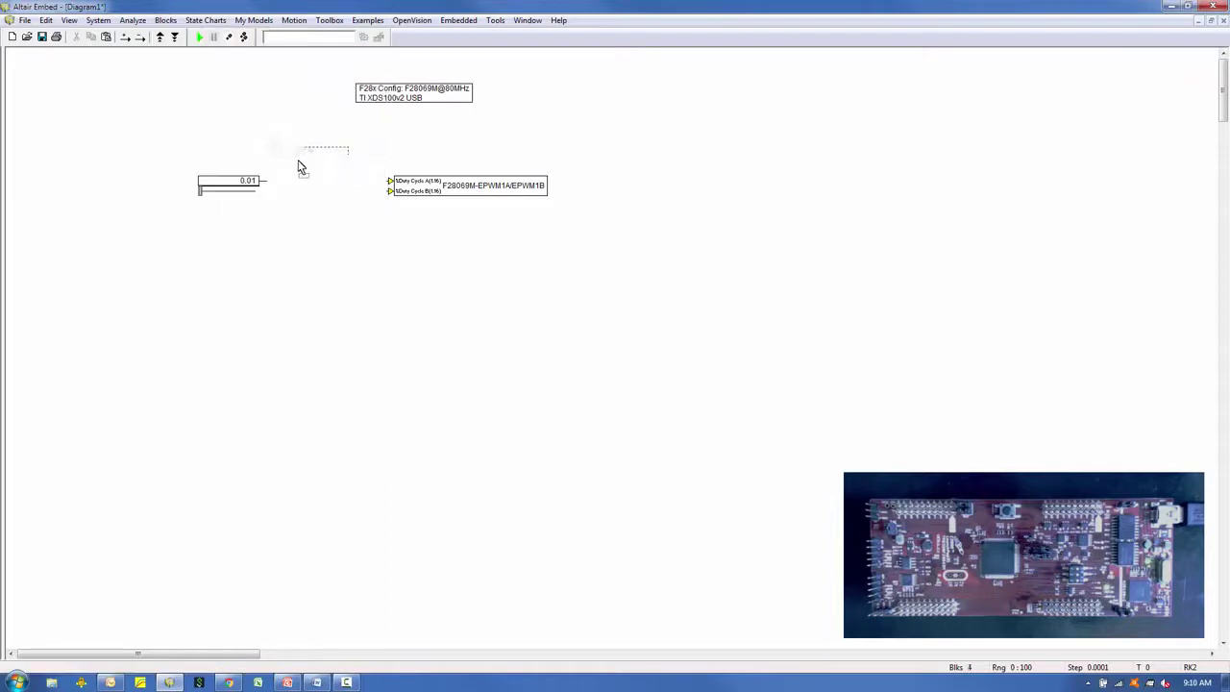
pyautogui.click(304, 183)
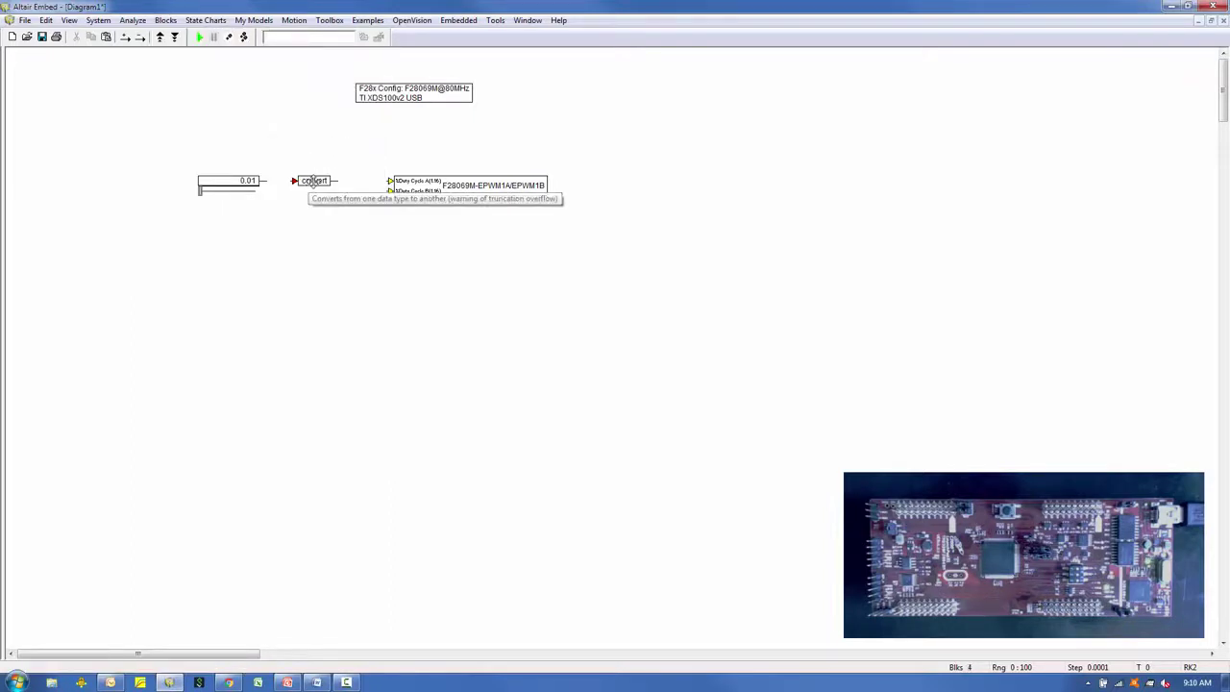
pyautogui.doubleClick(309, 181)
pyautogui.click(673, 321)
pyautogui.click(573, 435)
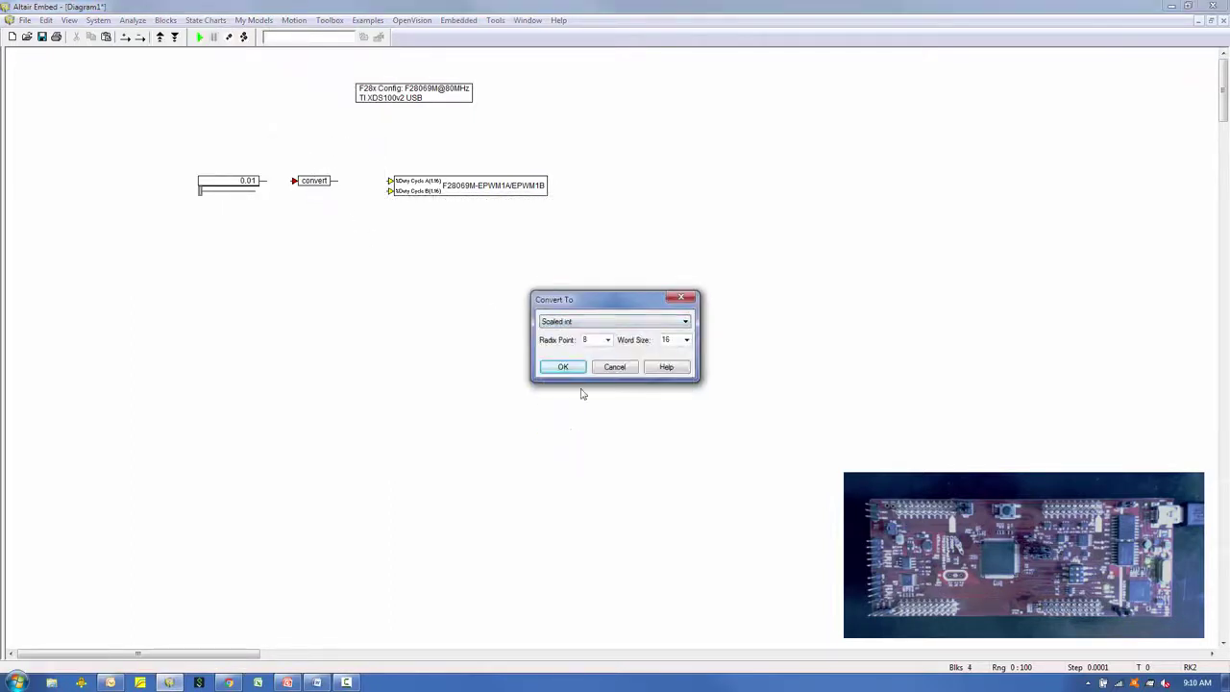
pyautogui.click(607, 340)
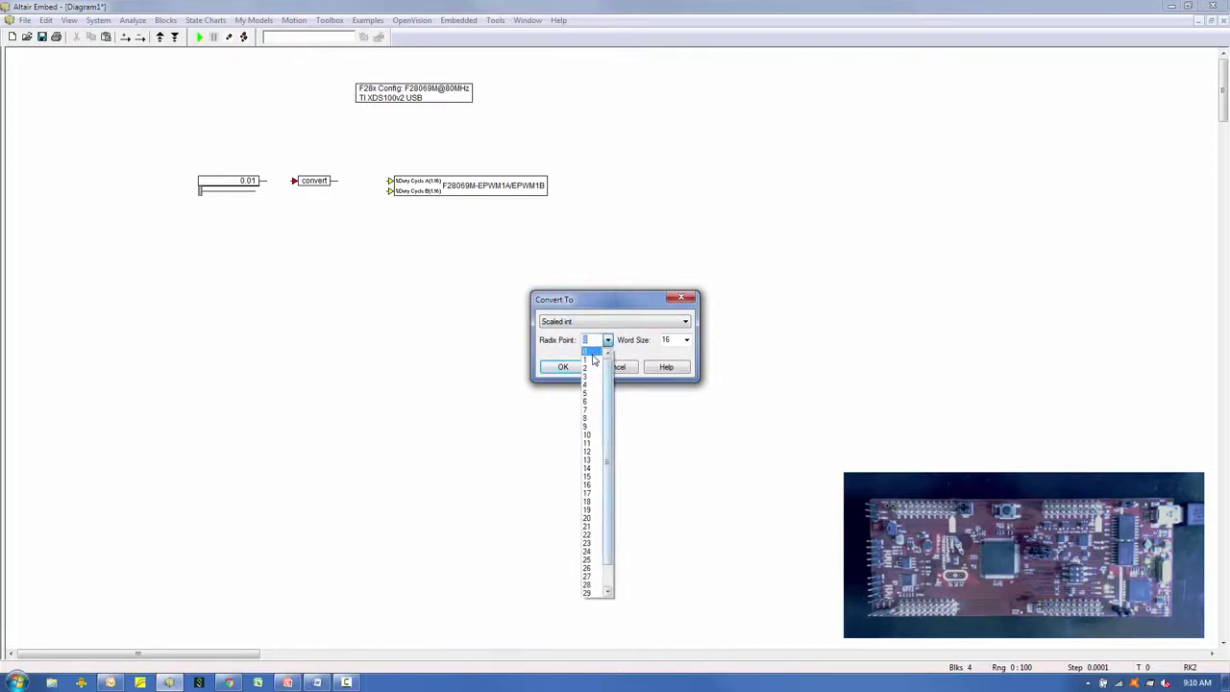
pyautogui.click(593, 360)
pyautogui.click(563, 367)
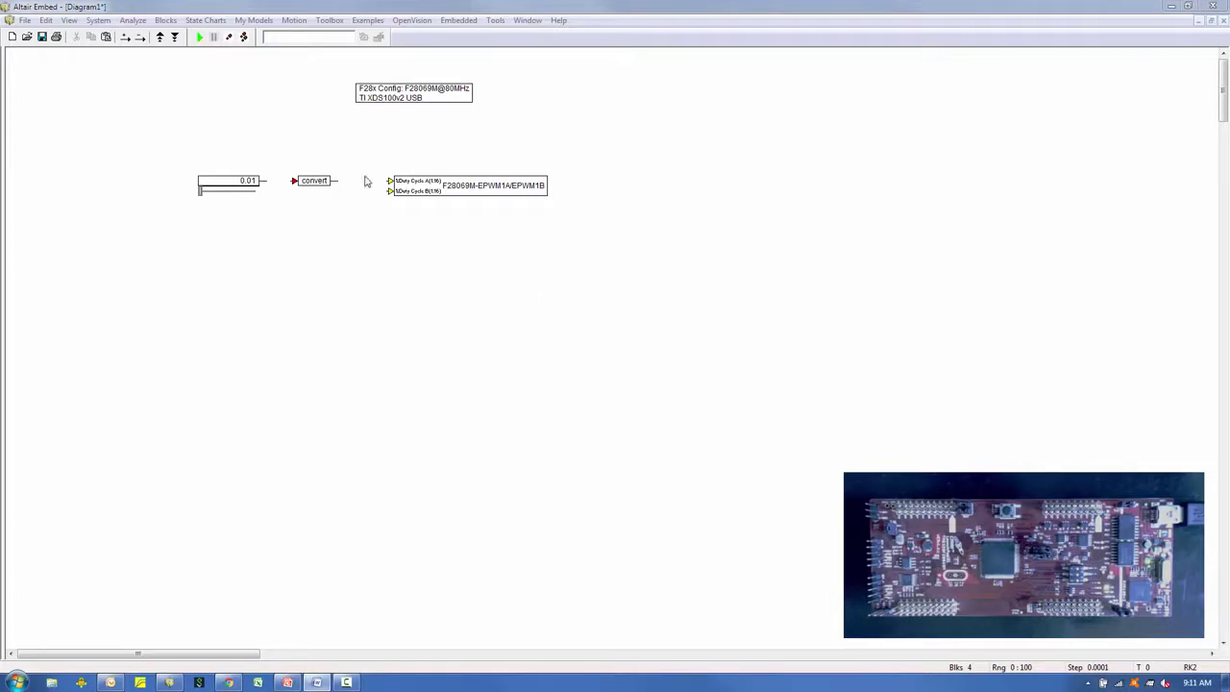
# Step: Add a GPIO Input block on GPIO0 below the PWM block
pyautogui.click(459, 21)
pyautogui.moveTo(483, 166)
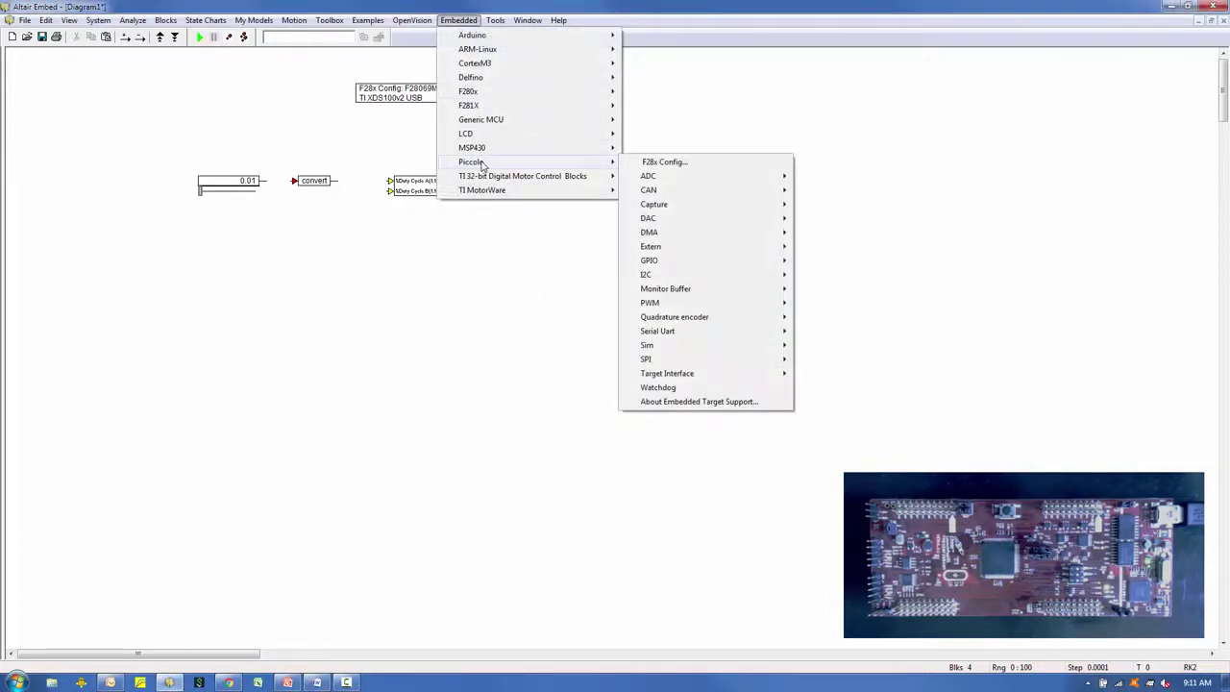
pyautogui.moveTo(671, 266)
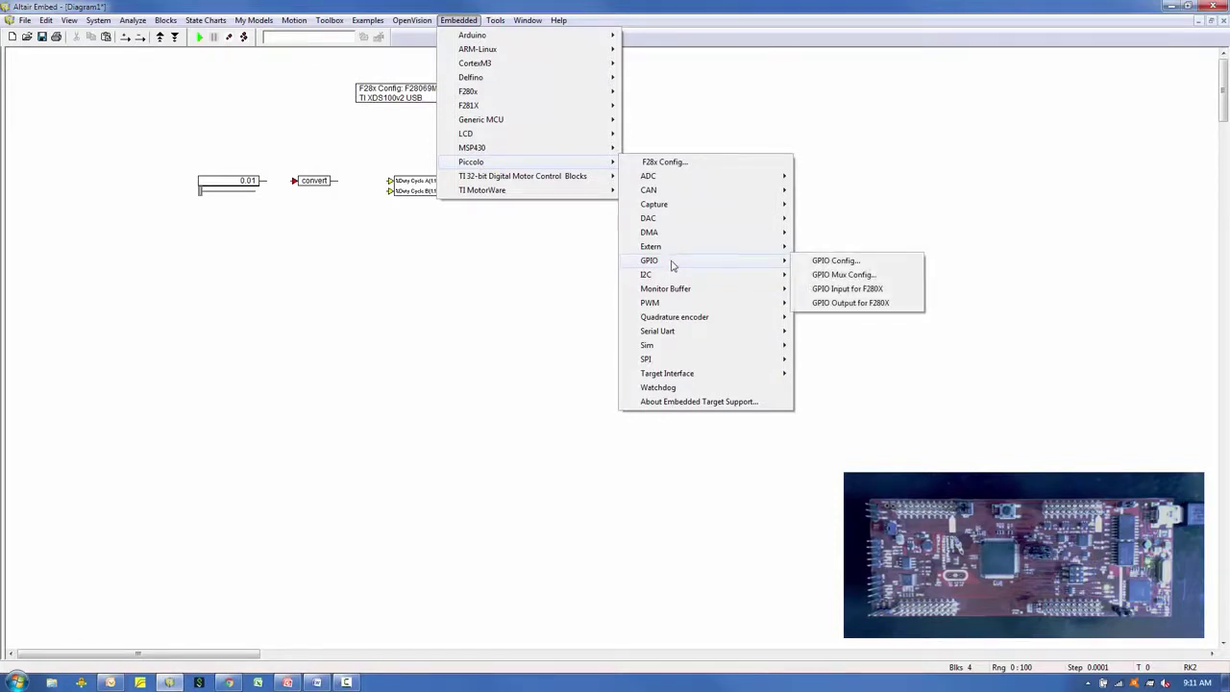
pyautogui.click(849, 289)
pyautogui.click(340, 244)
pyautogui.doubleClick(377, 248)
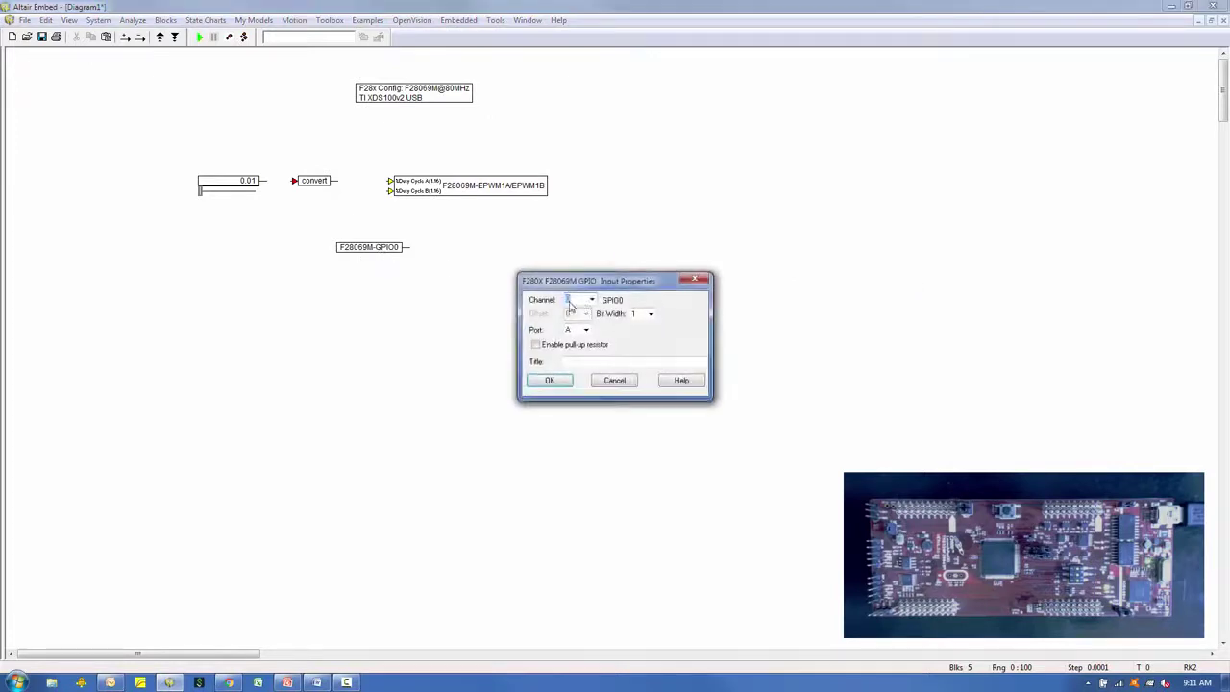
pyautogui.click(563, 381)
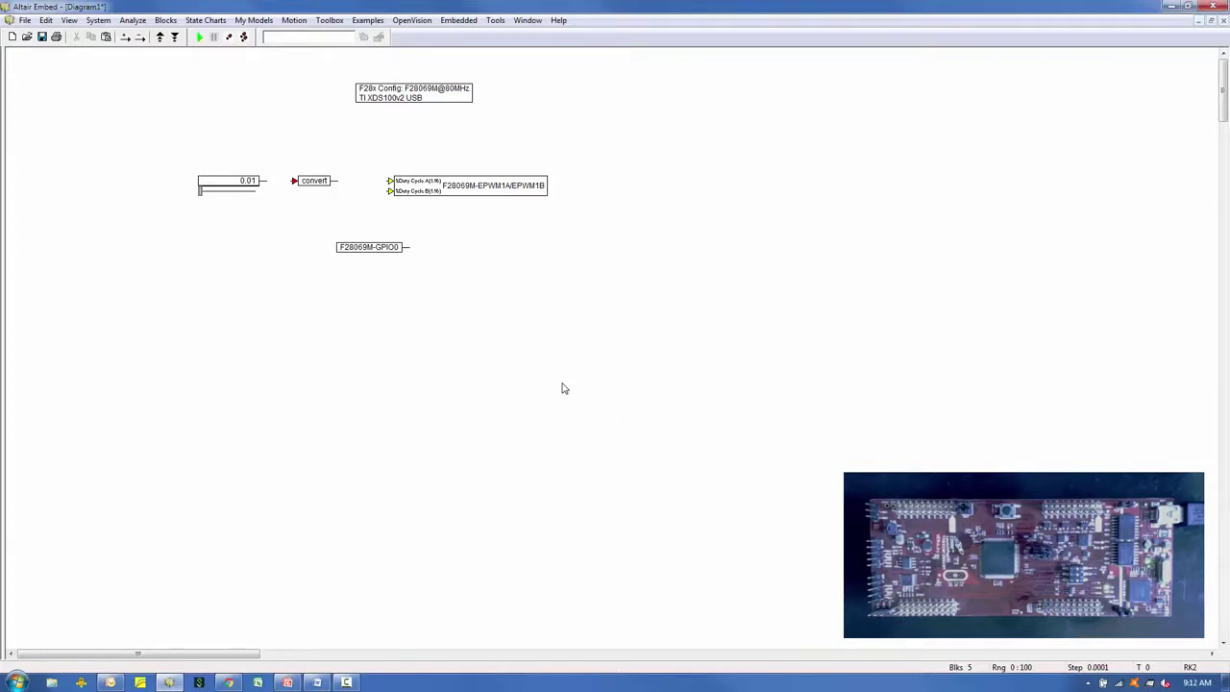
# Step: Add a GPIO Output block set to channel 34 beside GPIO0
pyautogui.click(460, 21)
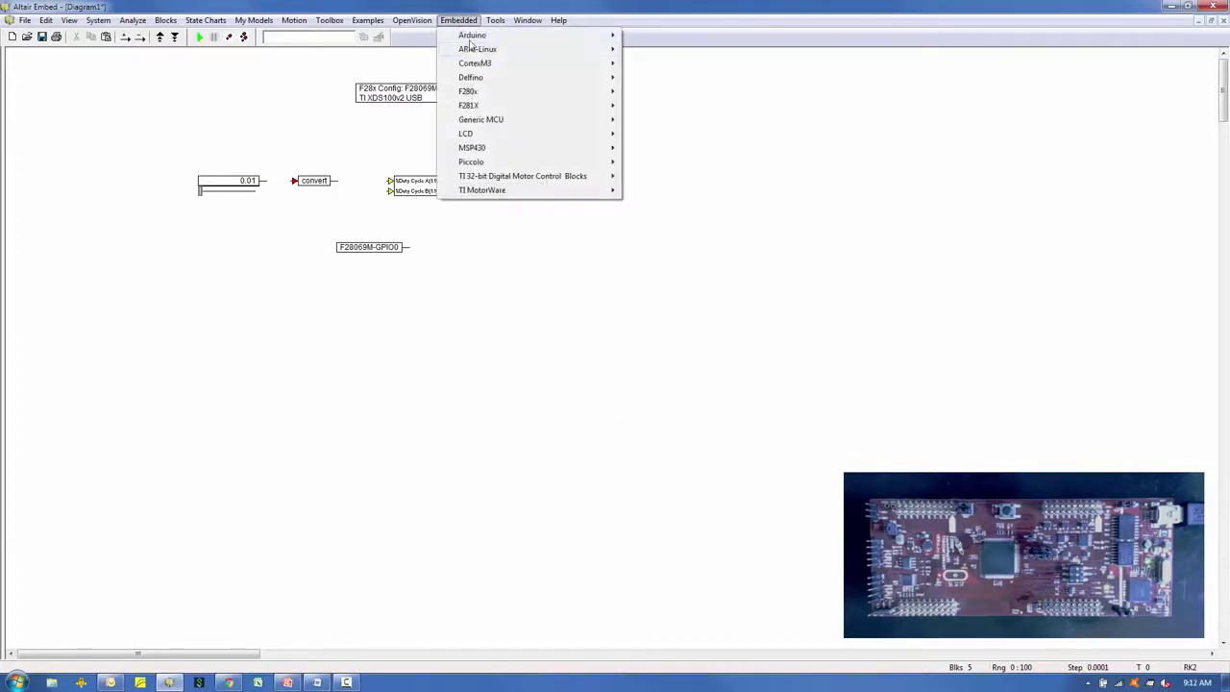
pyautogui.moveTo(475, 161)
pyautogui.moveTo(655, 261)
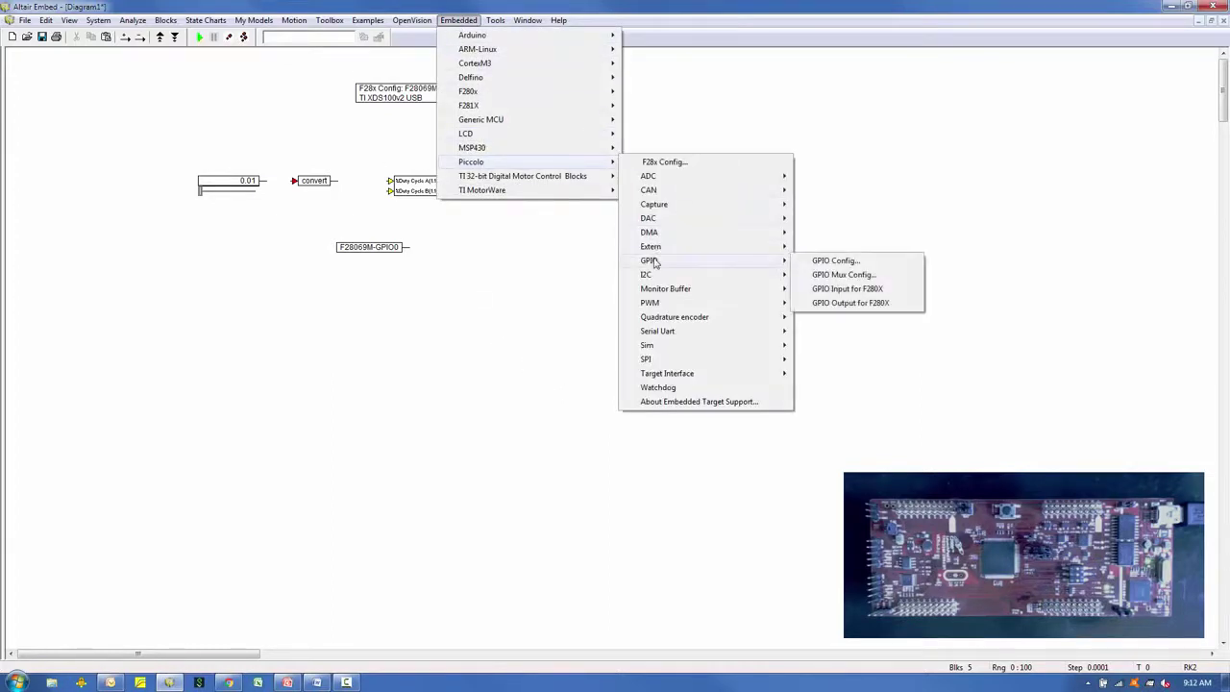
pyautogui.click(826, 302)
pyautogui.click(516, 253)
pyautogui.doubleClick(512, 243)
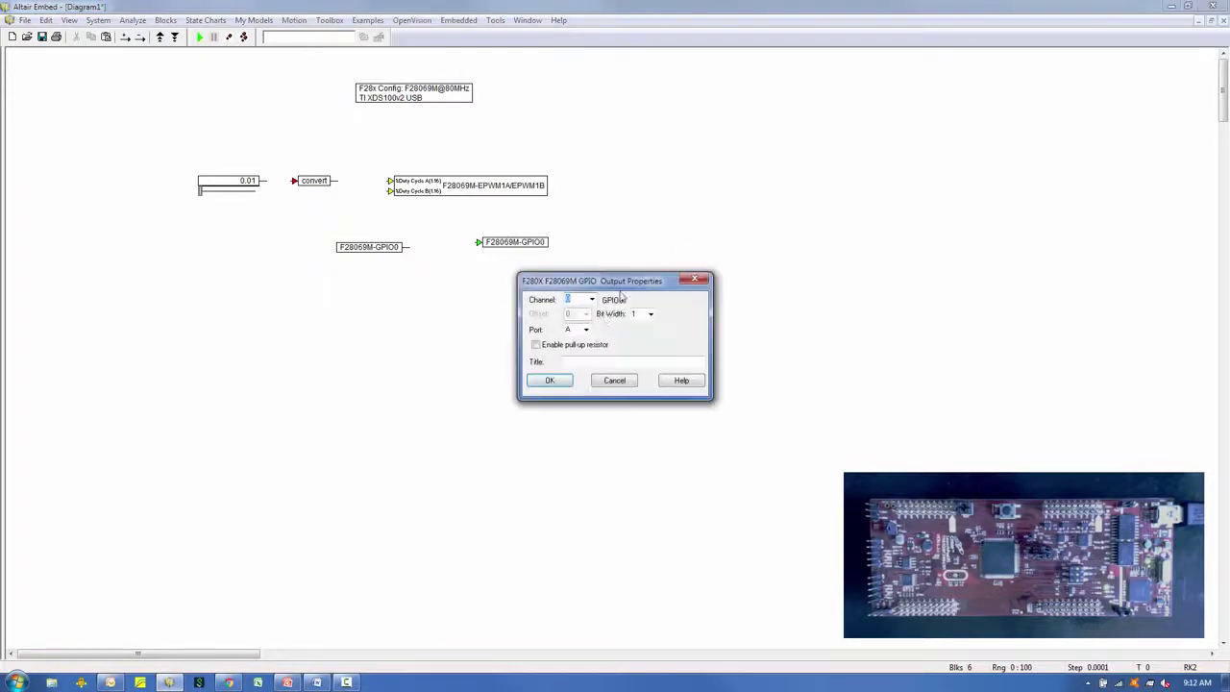
pyautogui.write('34')
pyautogui.click(556, 380)
# Step: Wire GPIO0 into the GPIO34 output and the copied GPIO39 output
pyautogui.moveTo(478, 242); pyautogui.dragTo(531, 263)
pyautogui.doubleClick(531, 264)
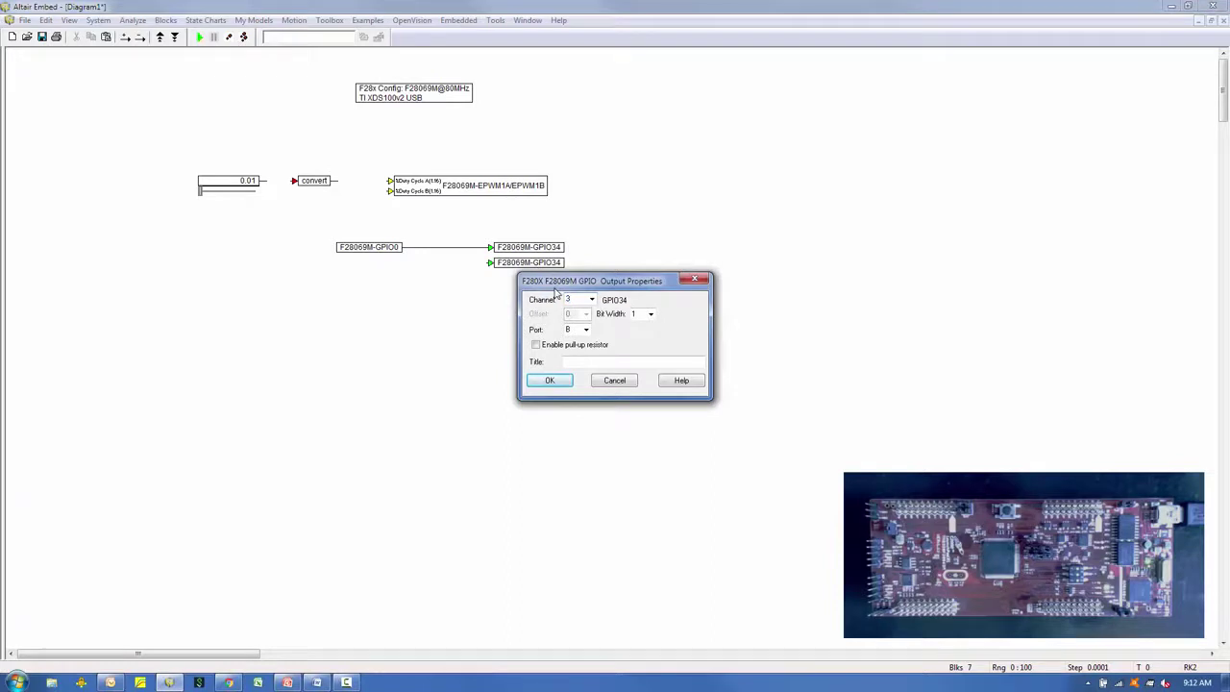
pyautogui.click(551, 381)
pyautogui.moveTo(490, 272); pyautogui.dragTo(417, 248)
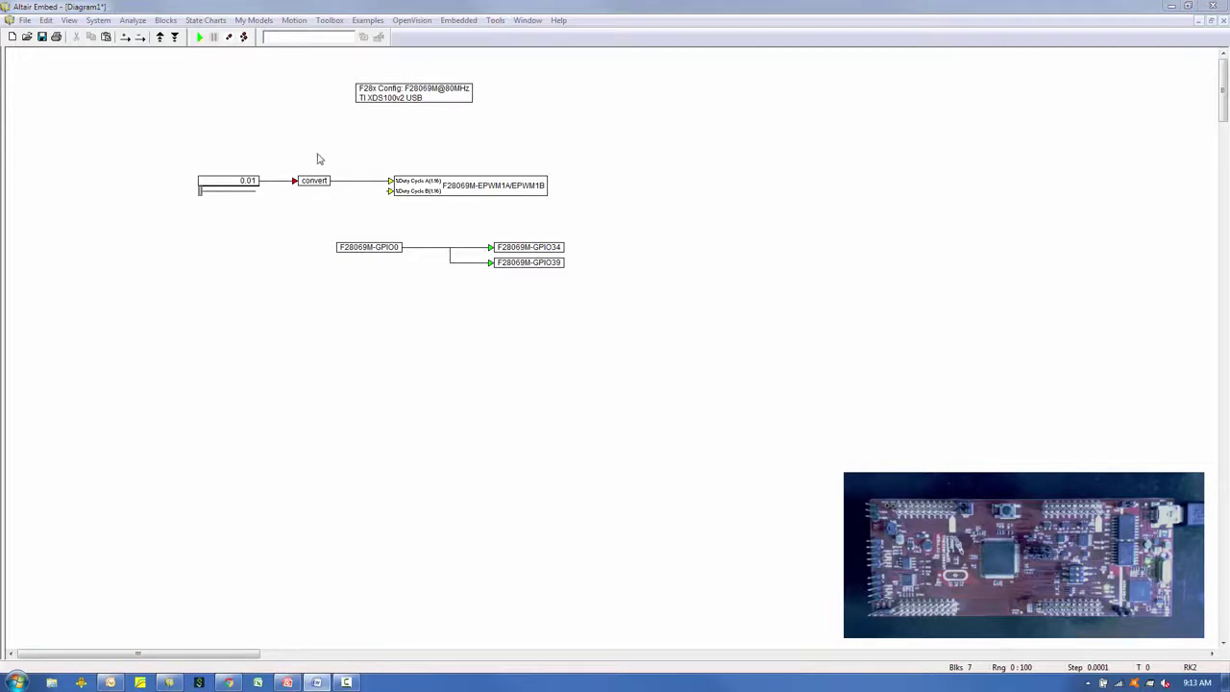
# Step: Group the convert, ePWM and GPIO blocks into a compound named 'PWM LED Control'
pyautogui.moveTo(317, 152); pyautogui.dragTo(633, 309)
pyautogui.rightClick(489, 184)
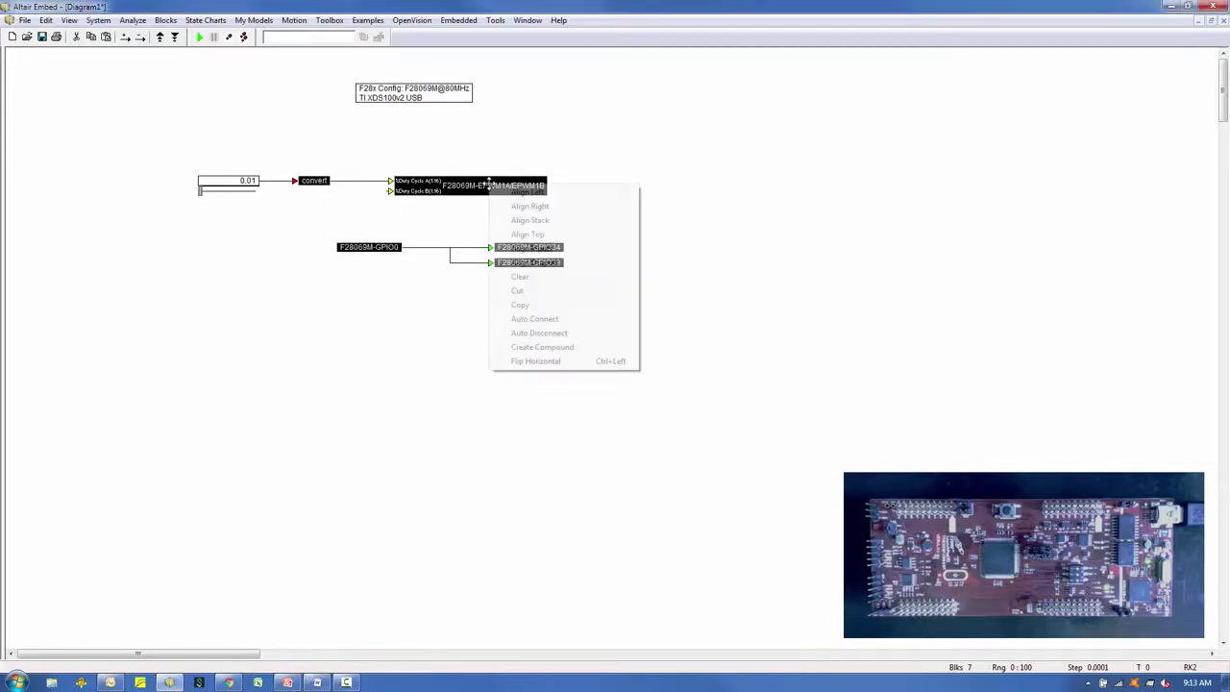
pyautogui.click(539, 350)
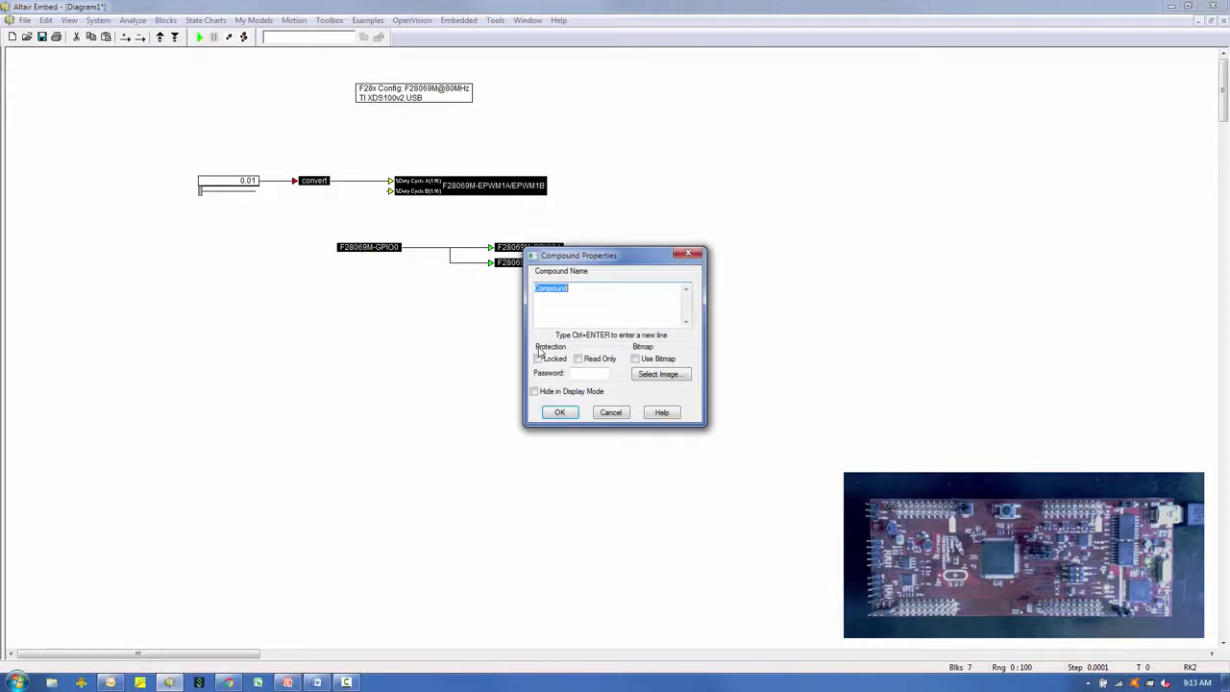
pyautogui.write('PWM LED Control')
pyautogui.click(560, 413)
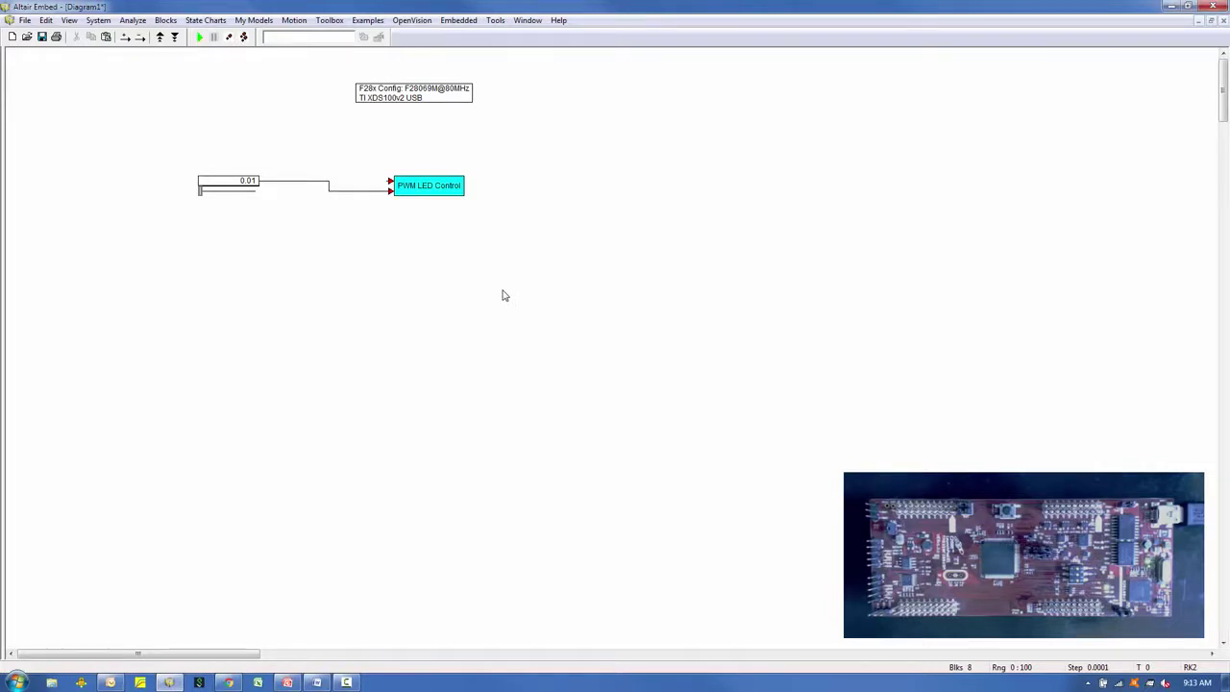
# Step: Inside the compound, delete the wire feeding Duty Cycle B
pyautogui.doubleClick(439, 185)
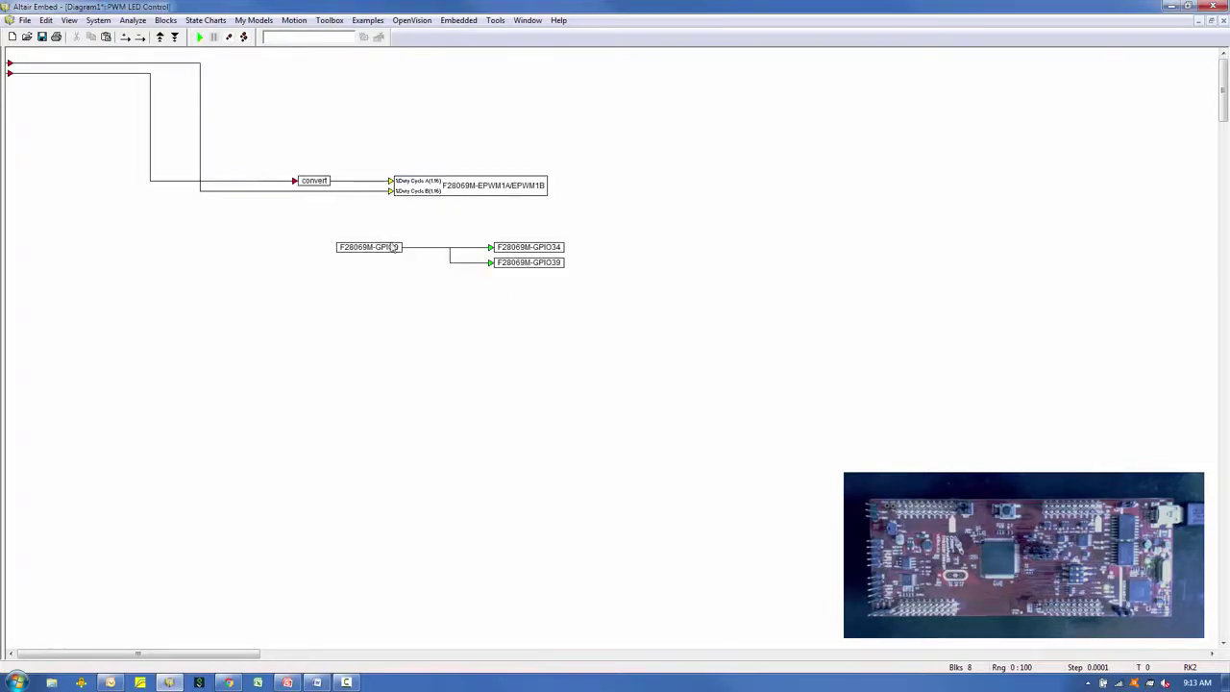
pyautogui.moveTo(372, 191); pyautogui.dragTo(349, 195)
pyautogui.press('Delete')
# Step: Reconnect convert to the compound's top input and remove the unused second input
pyautogui.moveTo(298, 182); pyautogui.dragTo(9, 63)
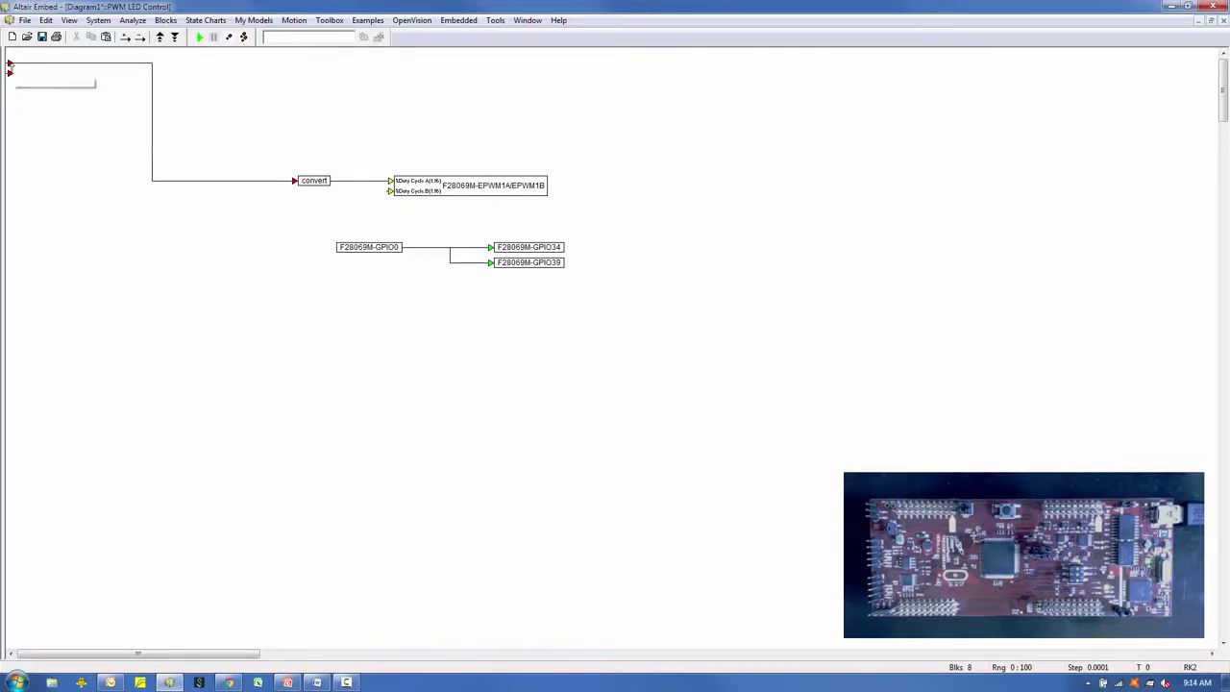
pyautogui.rightClick(171, 198)
pyautogui.click(394, 189)
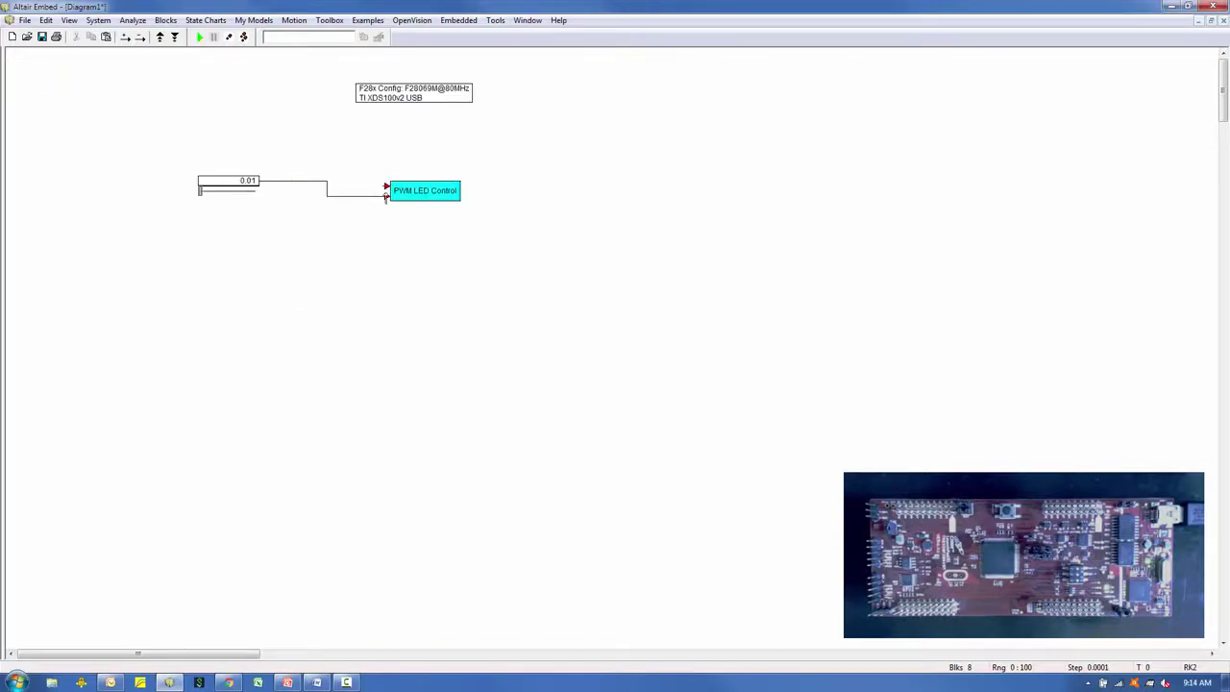
pyautogui.click(382, 191)
pyautogui.moveTo(384, 191); pyautogui.dragTo(361, 187)
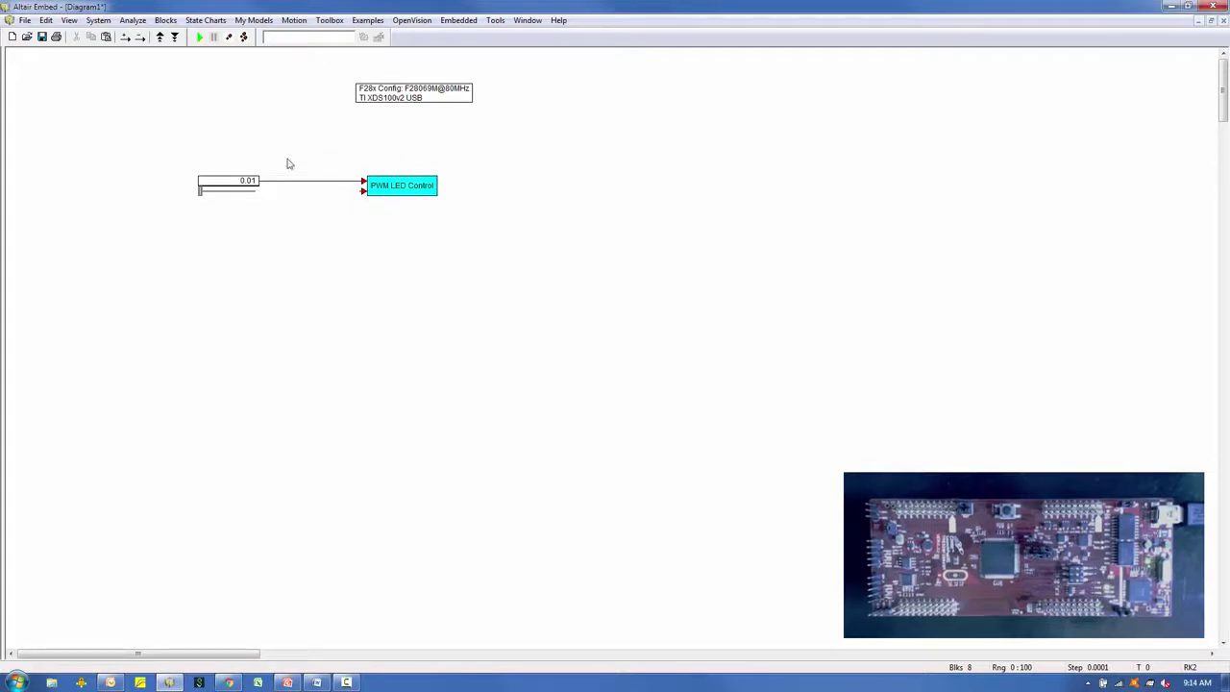
pyautogui.click(140, 38)
pyautogui.click(364, 190)
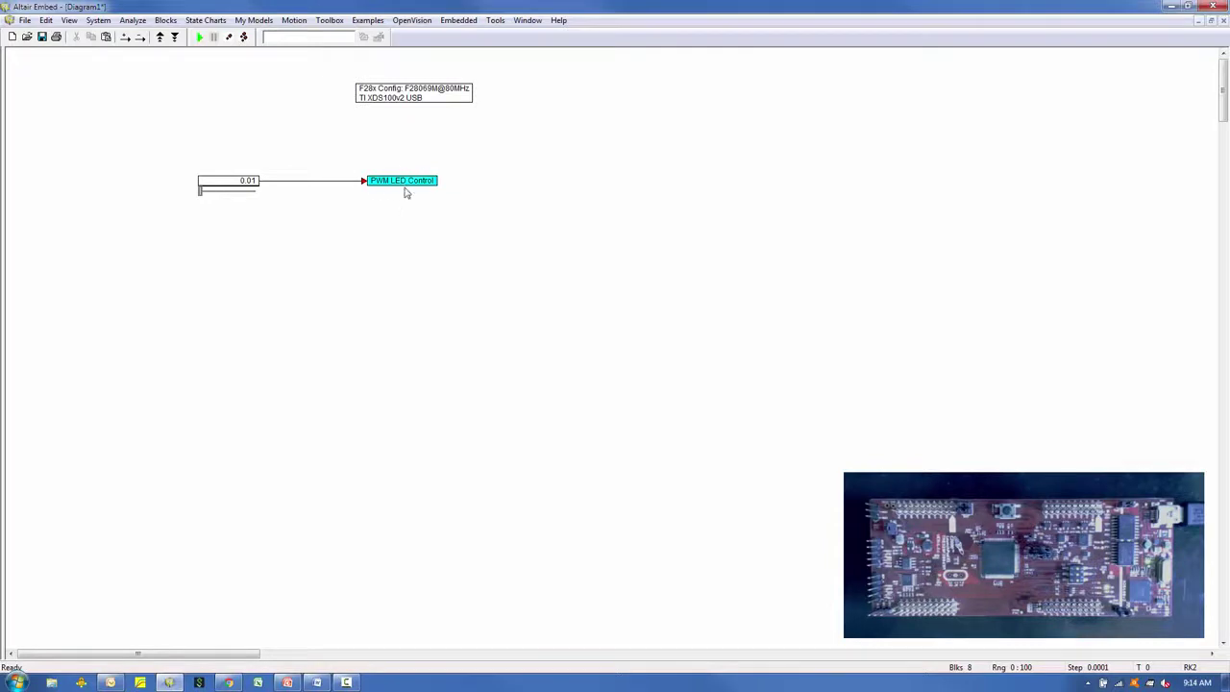
# Step: Add an output connector to PWM LED Control and wire convert's output to it
pyautogui.click(125, 36)
pyautogui.rightClick(402, 180)
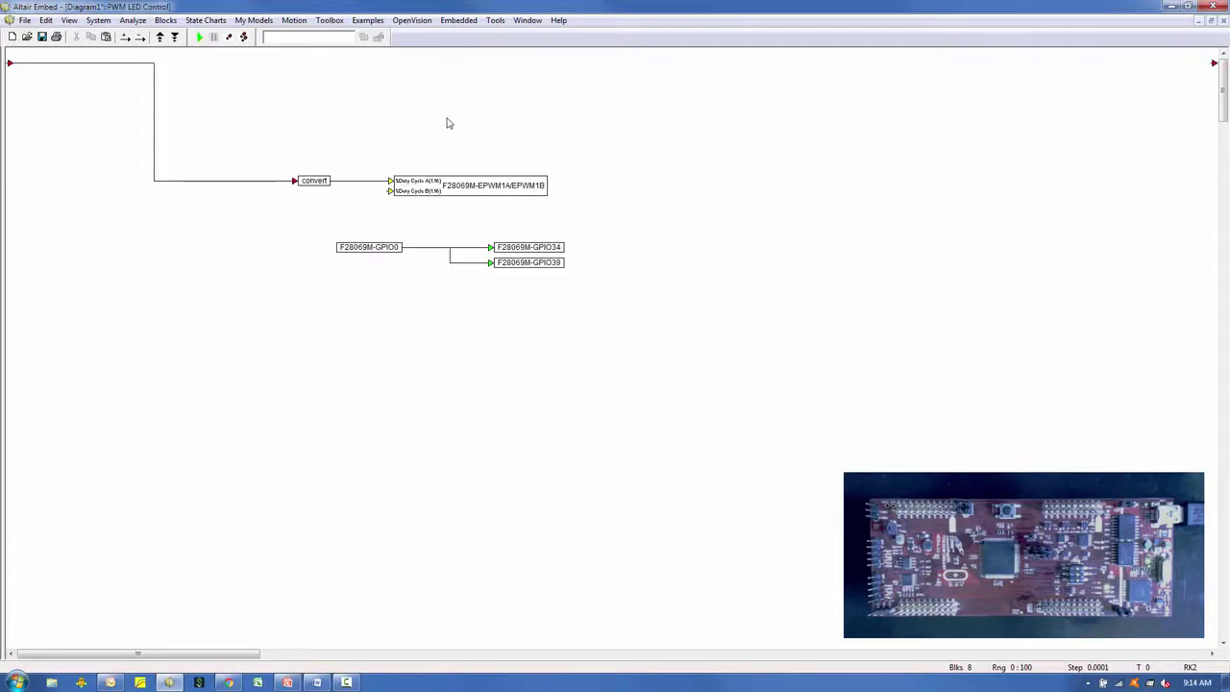
pyautogui.moveTo(1115, 68); pyautogui.dragTo(318, 141)
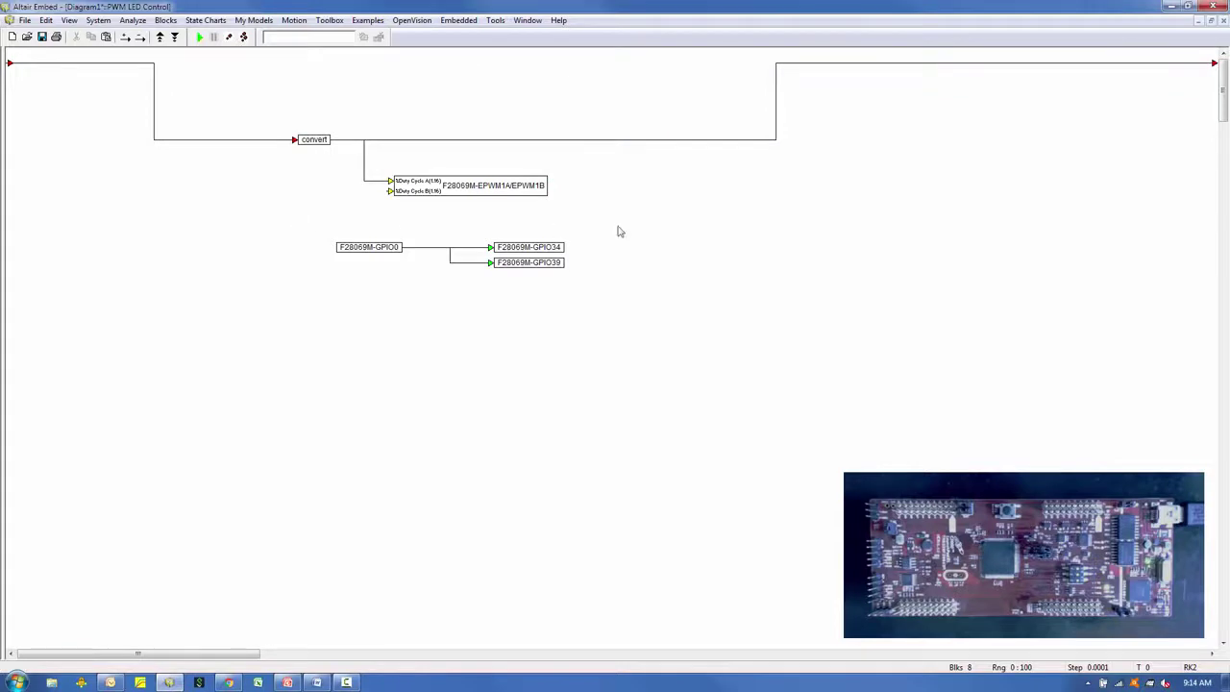
pyautogui.rightClick(509, 349)
pyautogui.click(510, 350)
pyautogui.click(166, 20)
pyautogui.moveTo(222, 275)
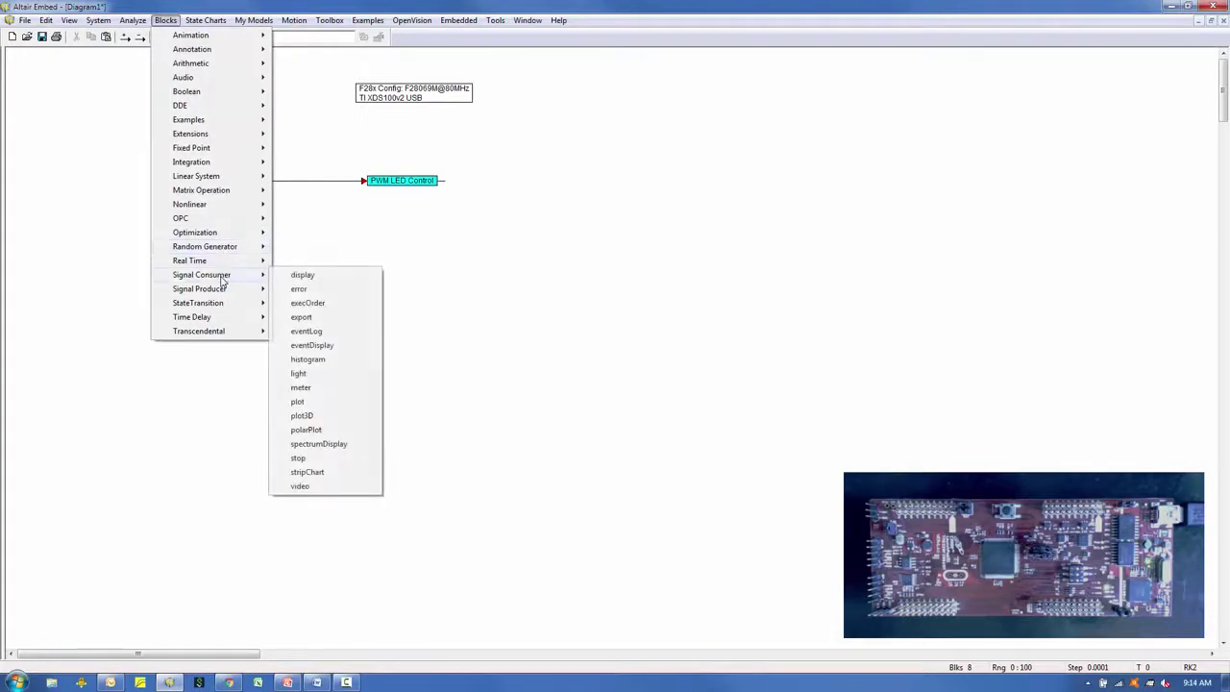
pyautogui.click(309, 407)
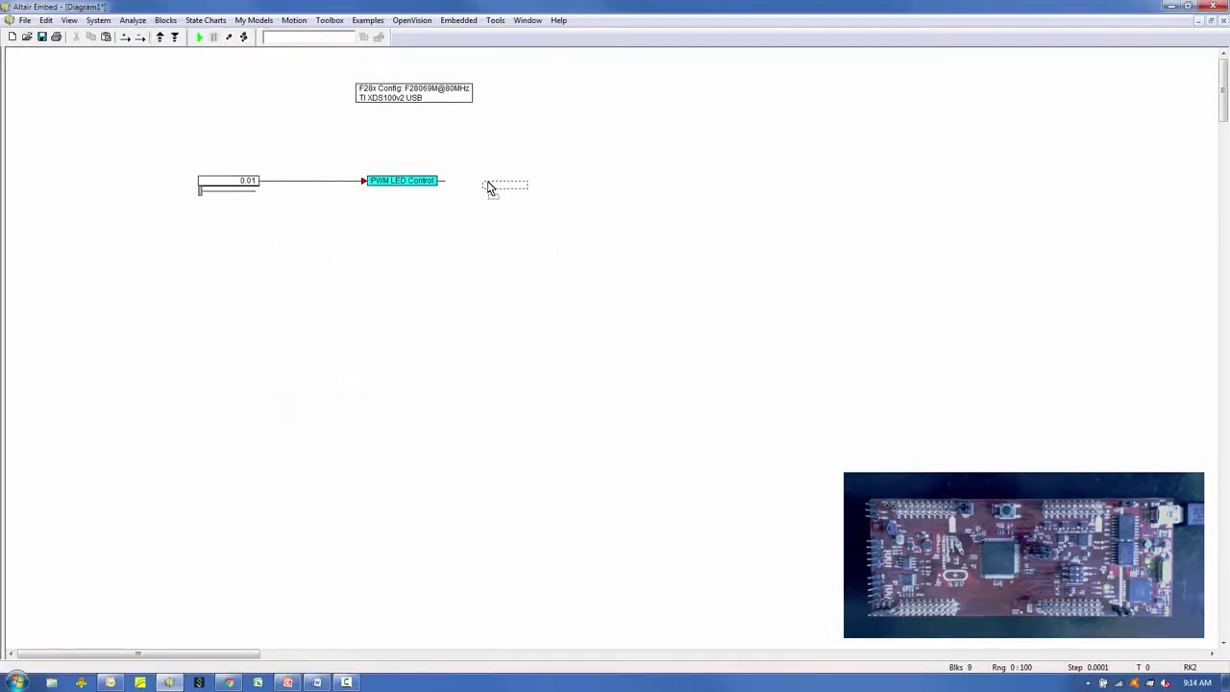
pyautogui.click(489, 186)
pyautogui.moveTo(524, 209); pyautogui.dragTo(555, 207)
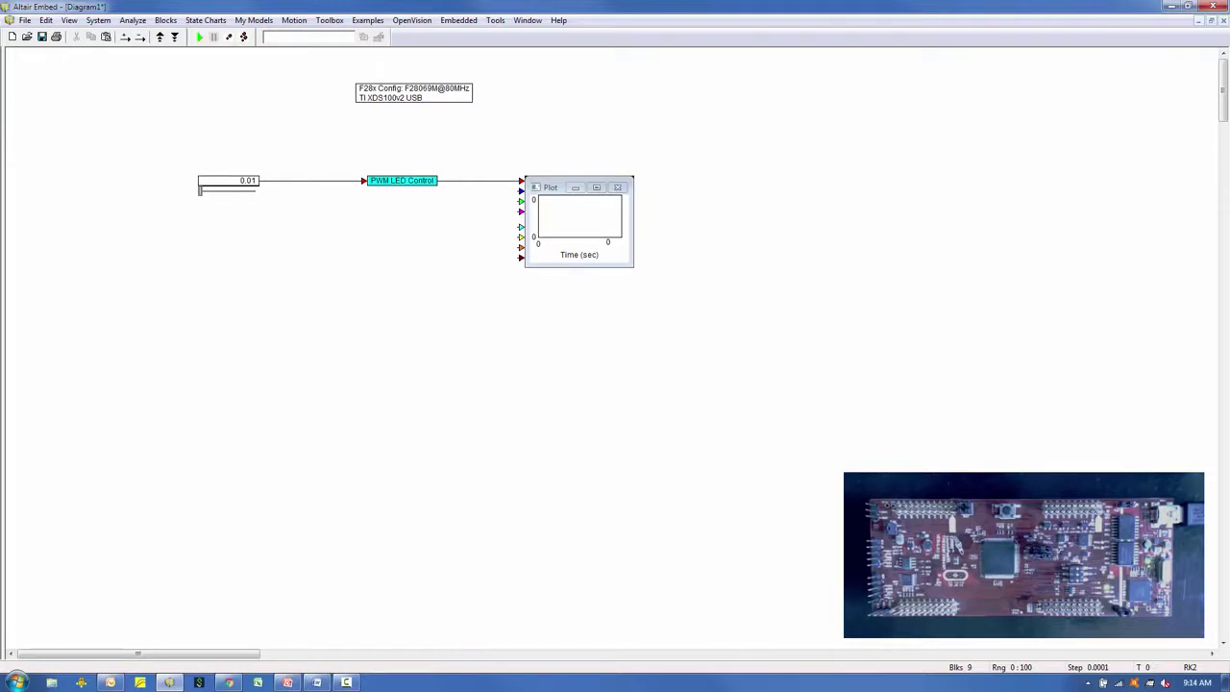
pyautogui.click(24, 20)
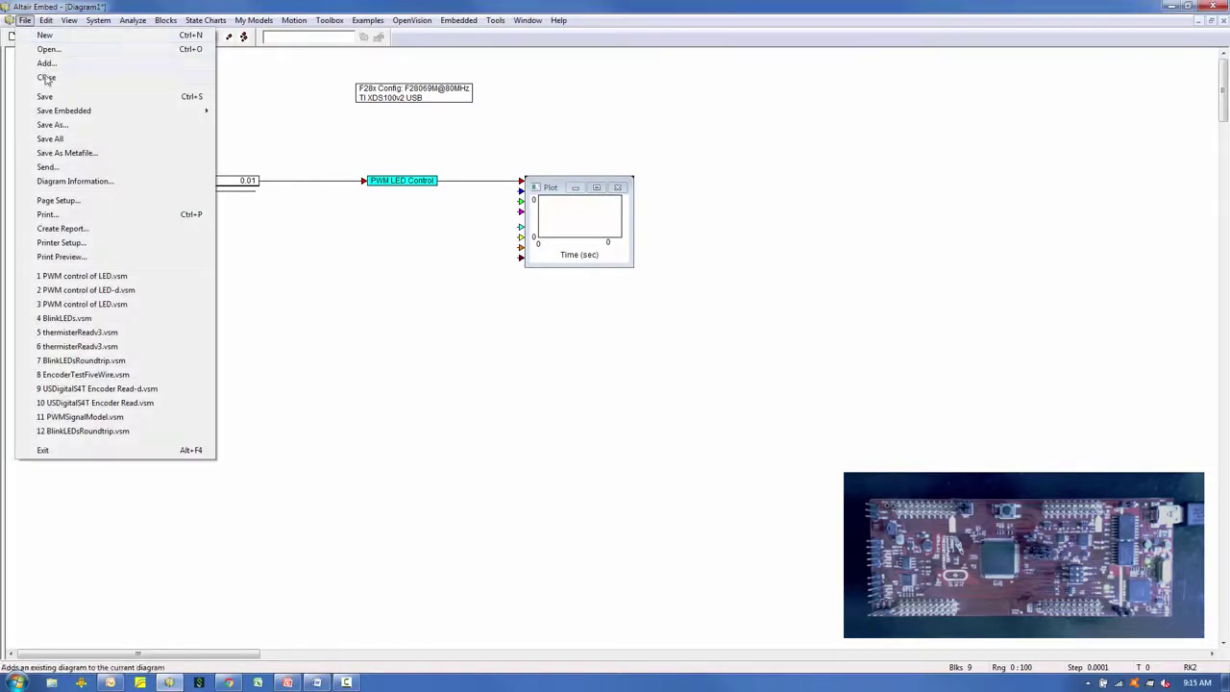
pyautogui.click(53, 124)
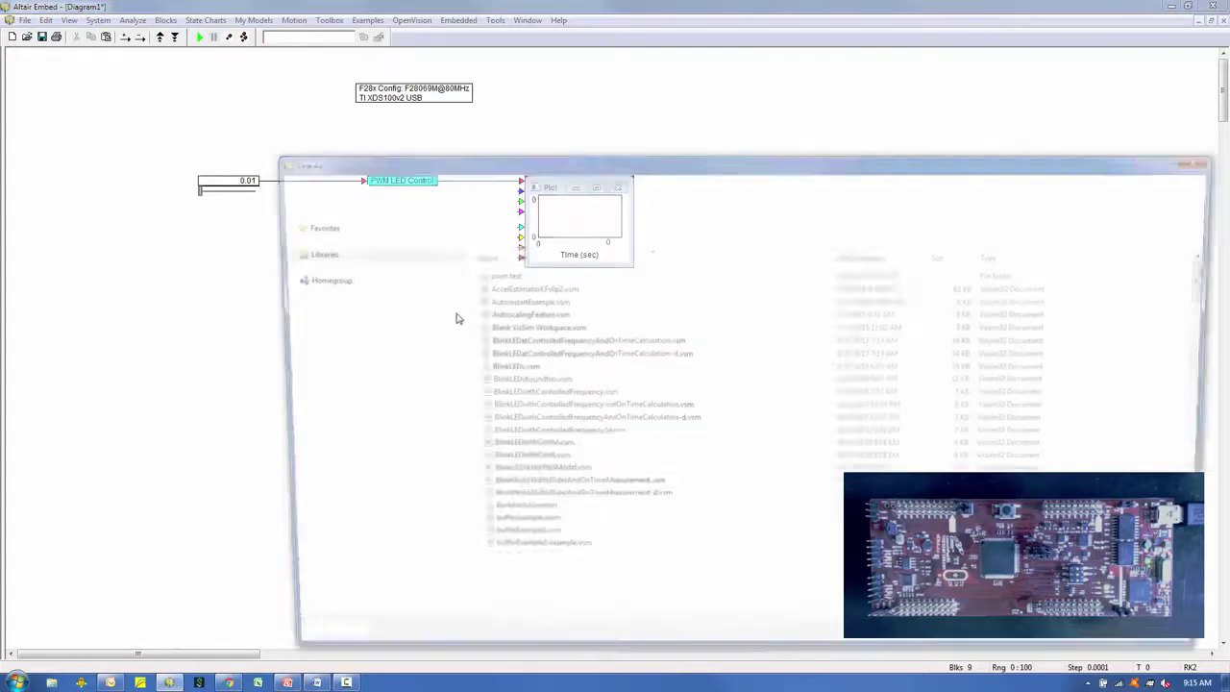
pyautogui.write('P')
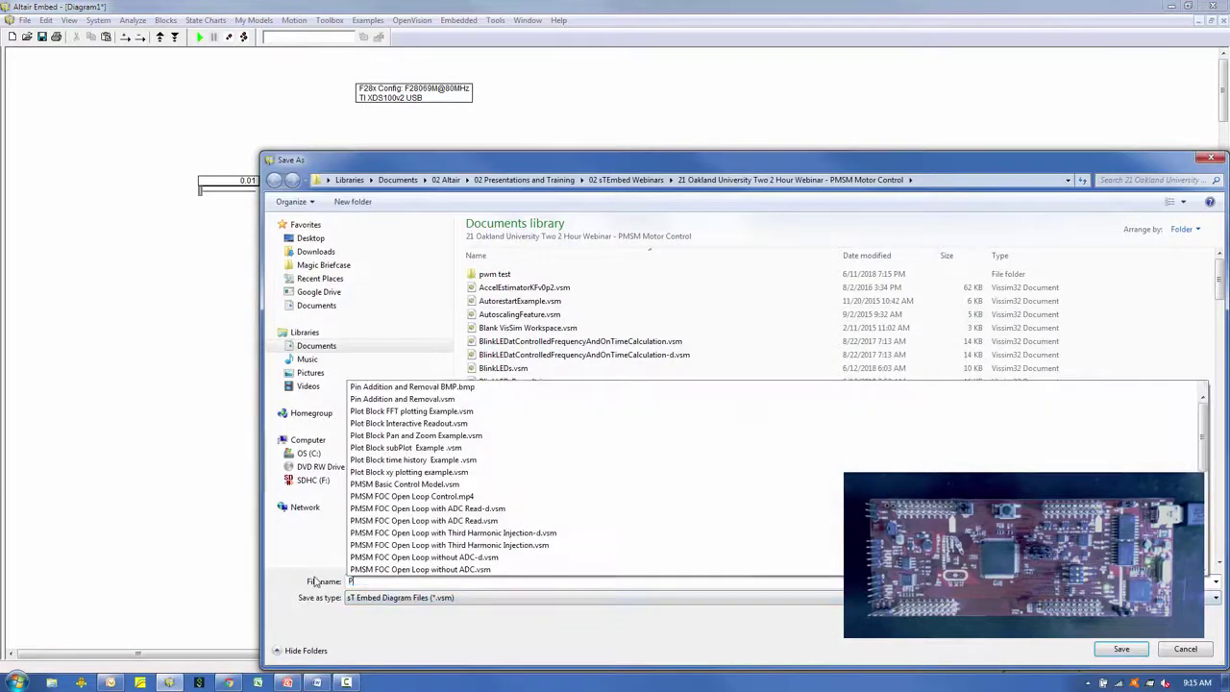
pyautogui.write('WM contro')
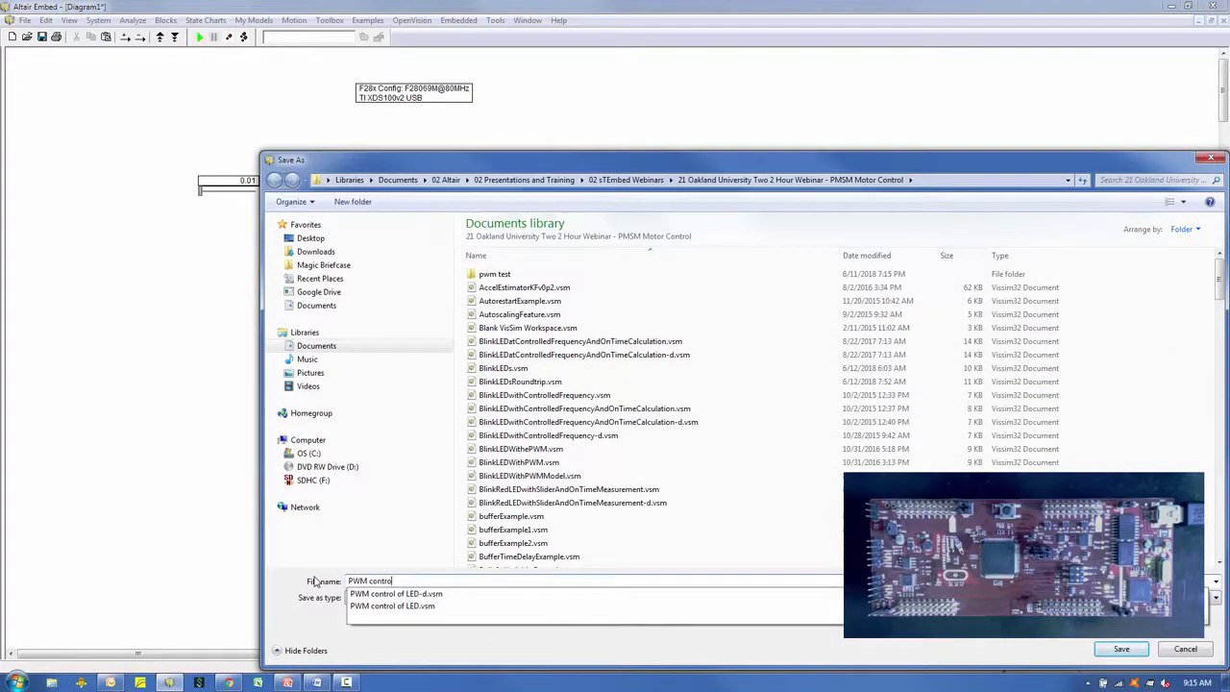
pyautogui.write('l of LEDs')
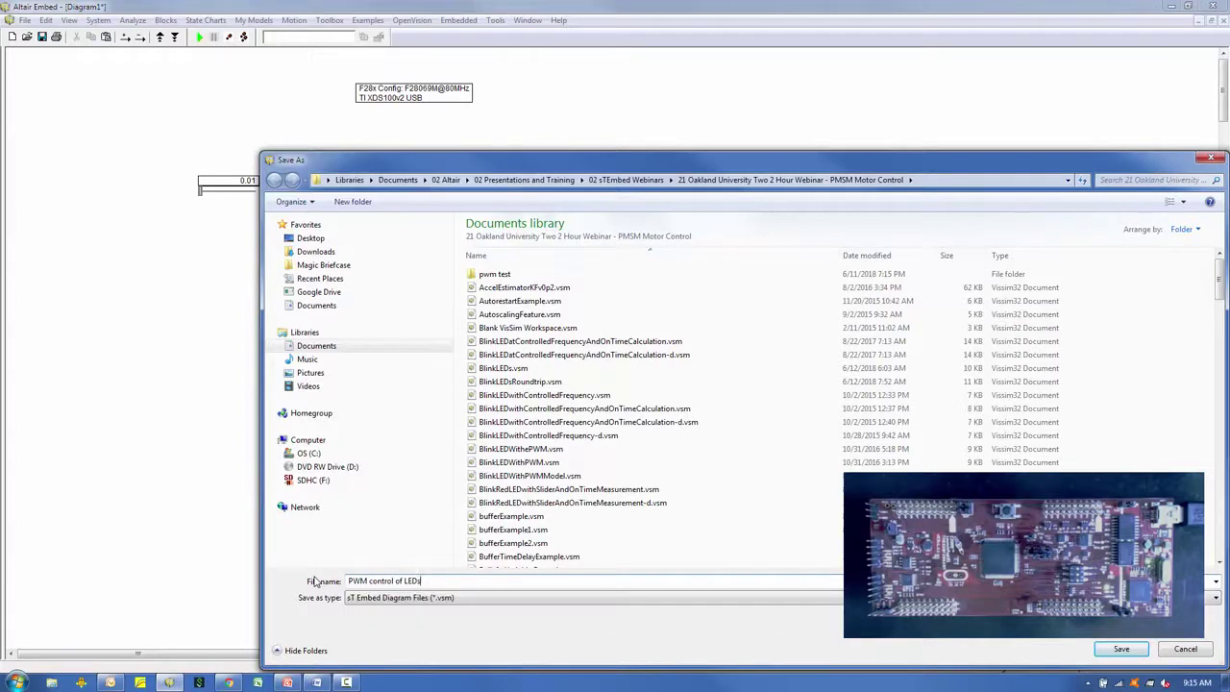
pyautogui.press('Return')
pyautogui.moveTo(404, 162); pyautogui.dragTo(458, 201)
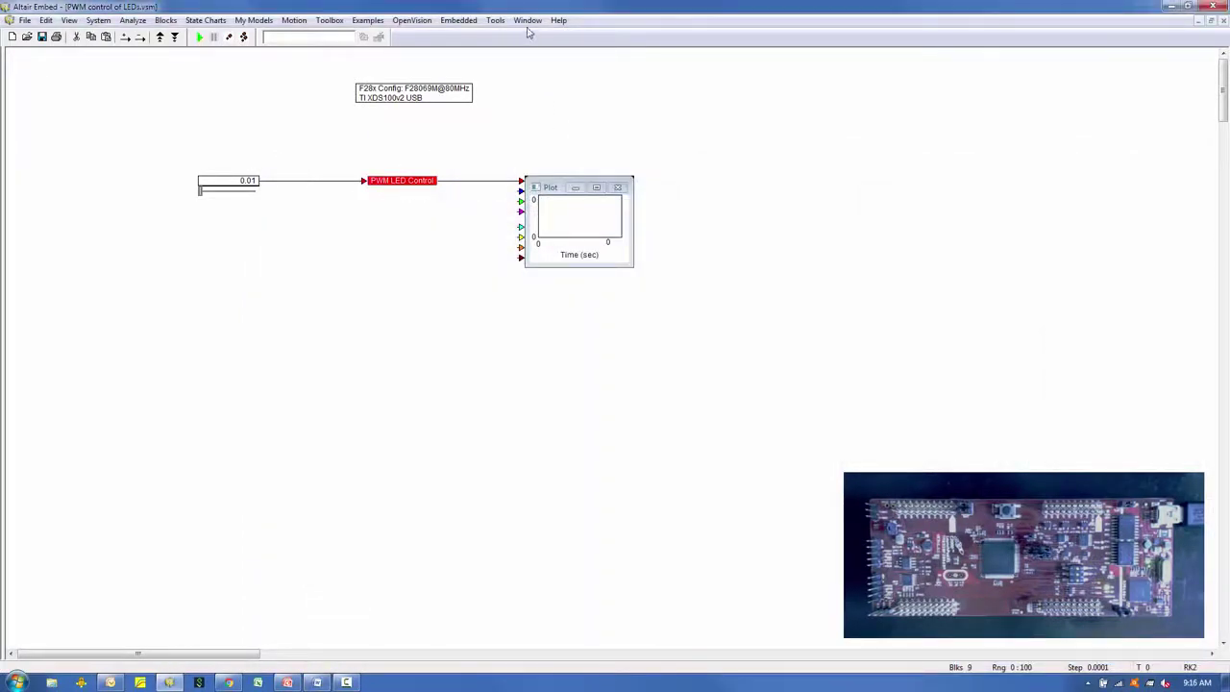
# Step: Compile the diagram with 'Use selected compound edge pins' enabled, ignoring the GPIO conflict
pyautogui.click(494, 21)
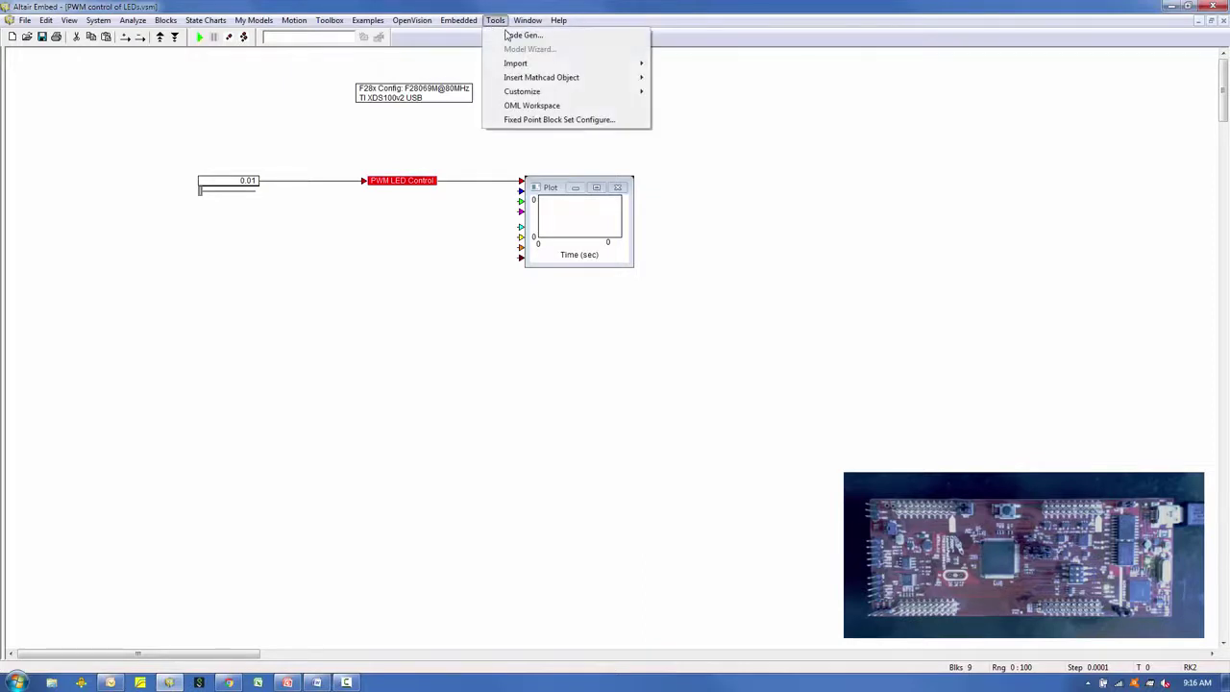
pyautogui.click(509, 36)
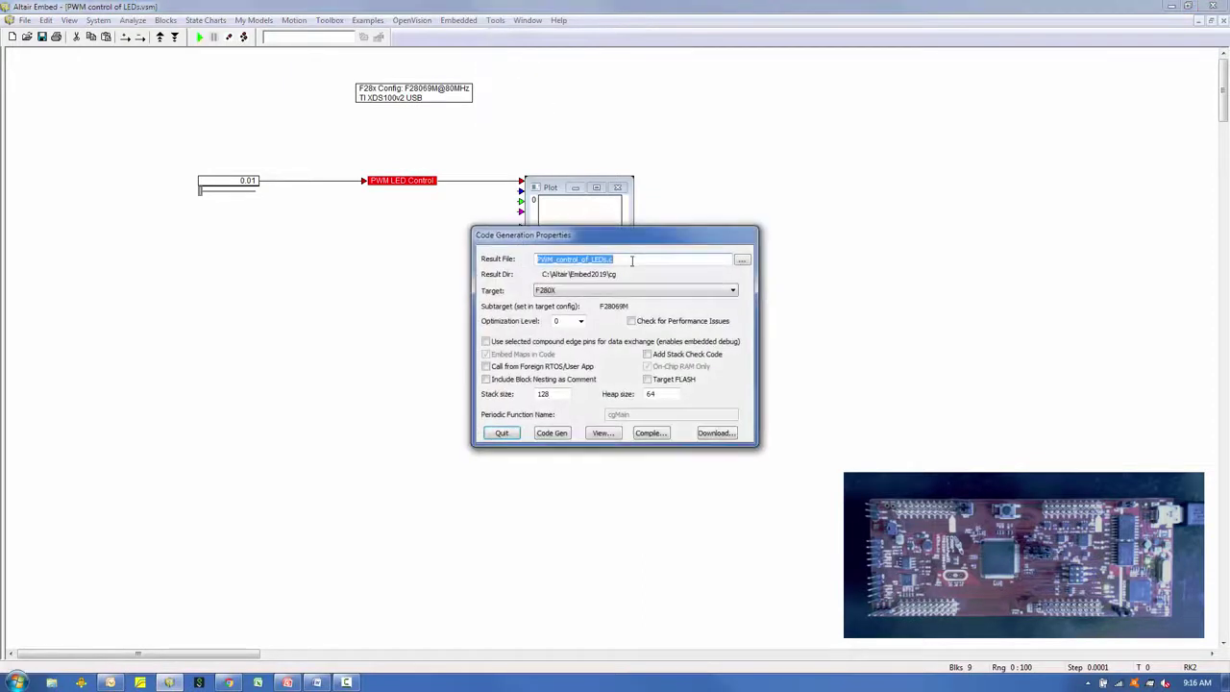
pyautogui.click(521, 343)
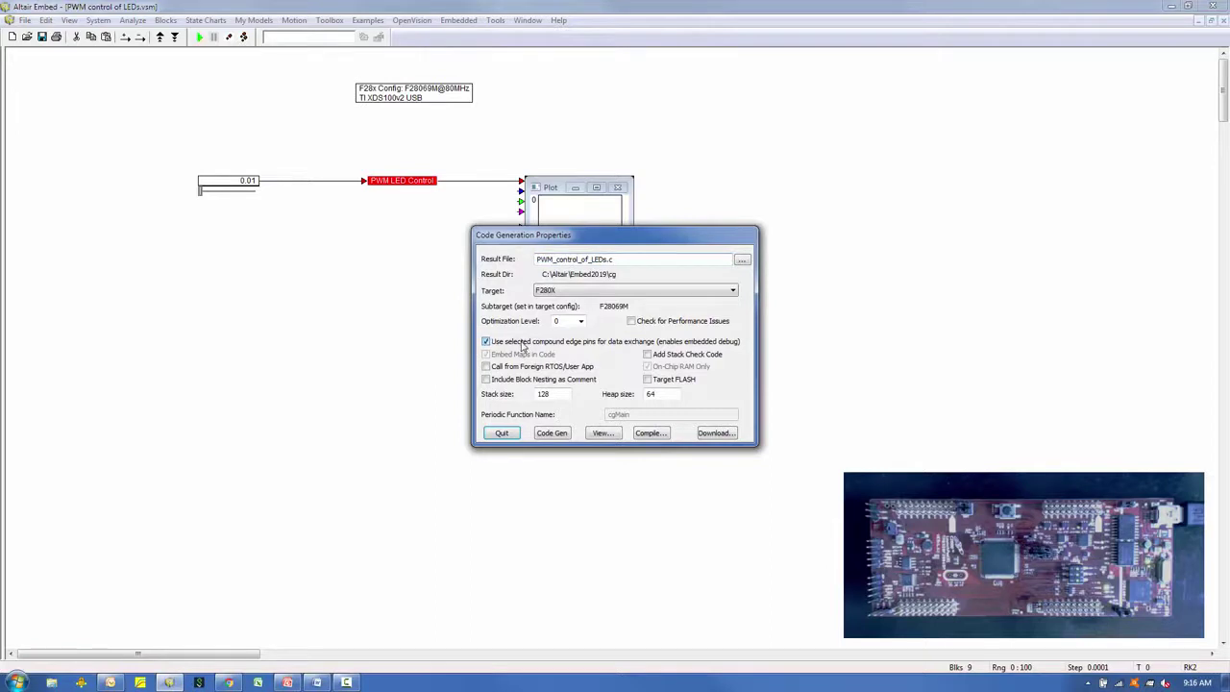
pyautogui.click(651, 434)
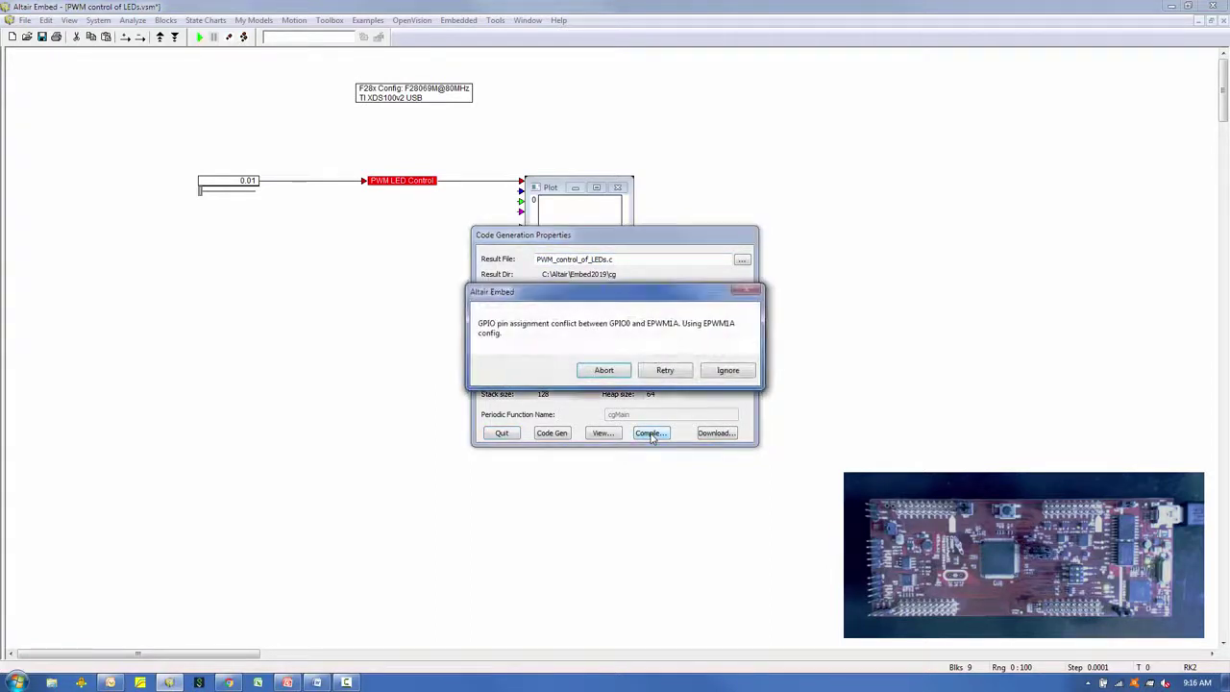
pyautogui.click(726, 373)
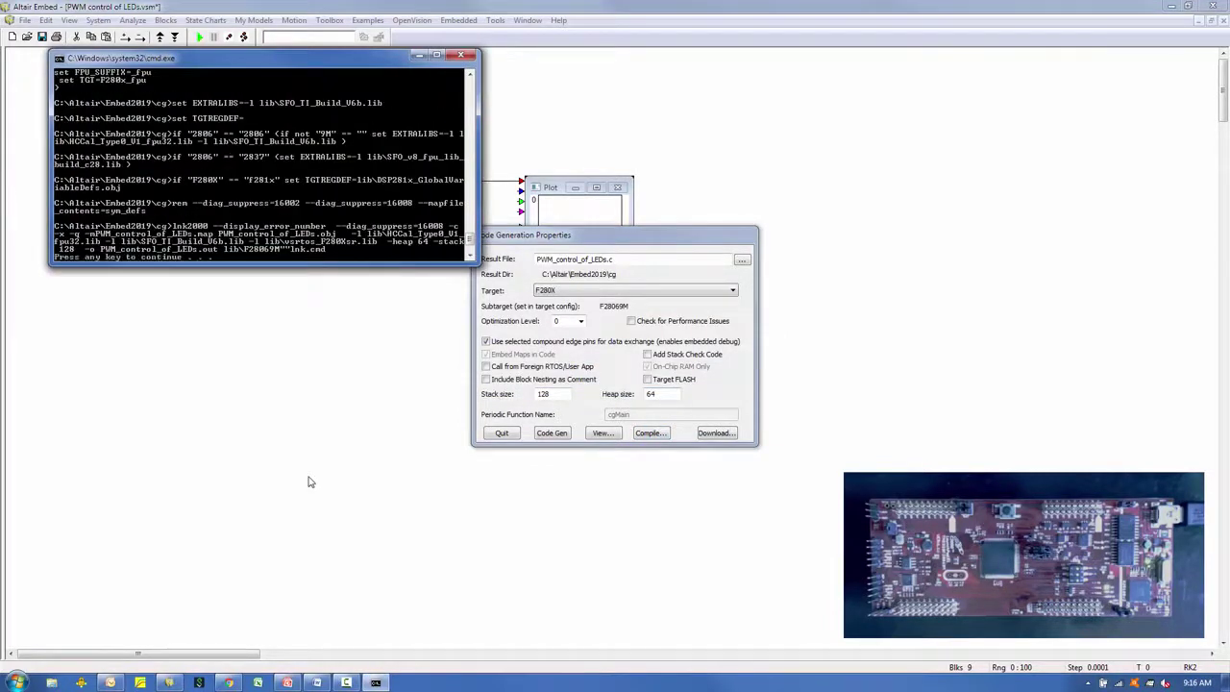
pyautogui.press('Return')
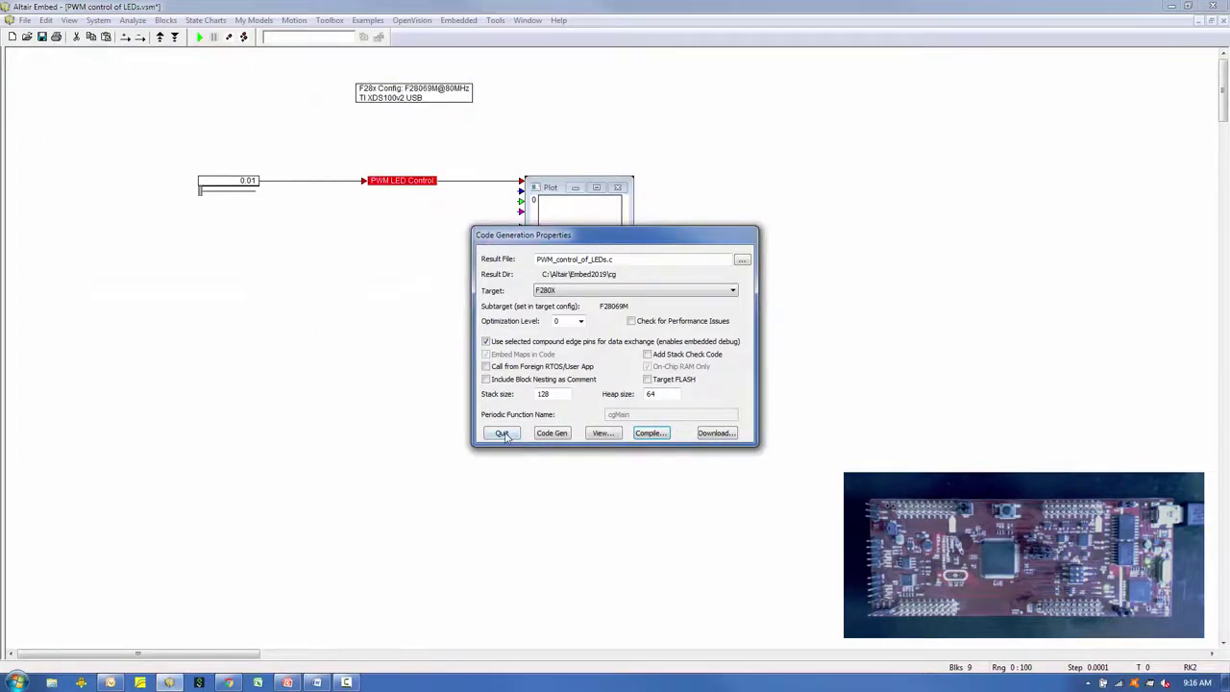
pyautogui.click(501, 434)
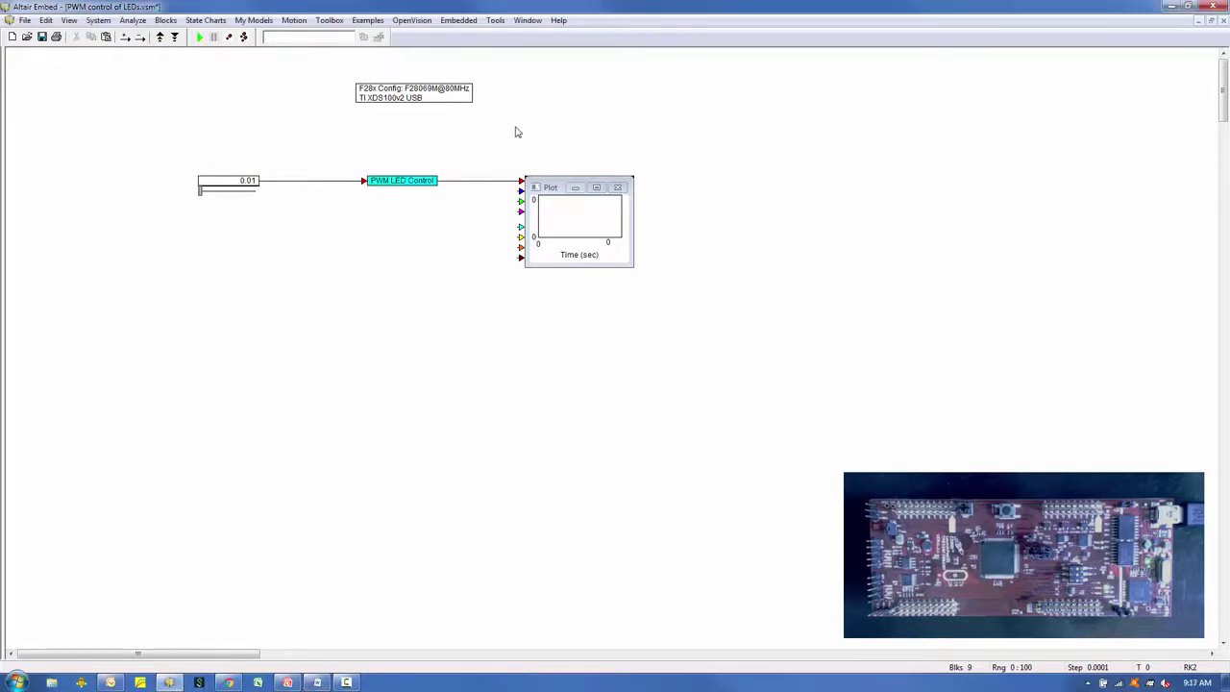
# Step: Add a Target Interface block for PWM_control_of_LEDs.out, fed by the slider and driving the plot
pyautogui.click(460, 20)
pyautogui.moveTo(475, 161)
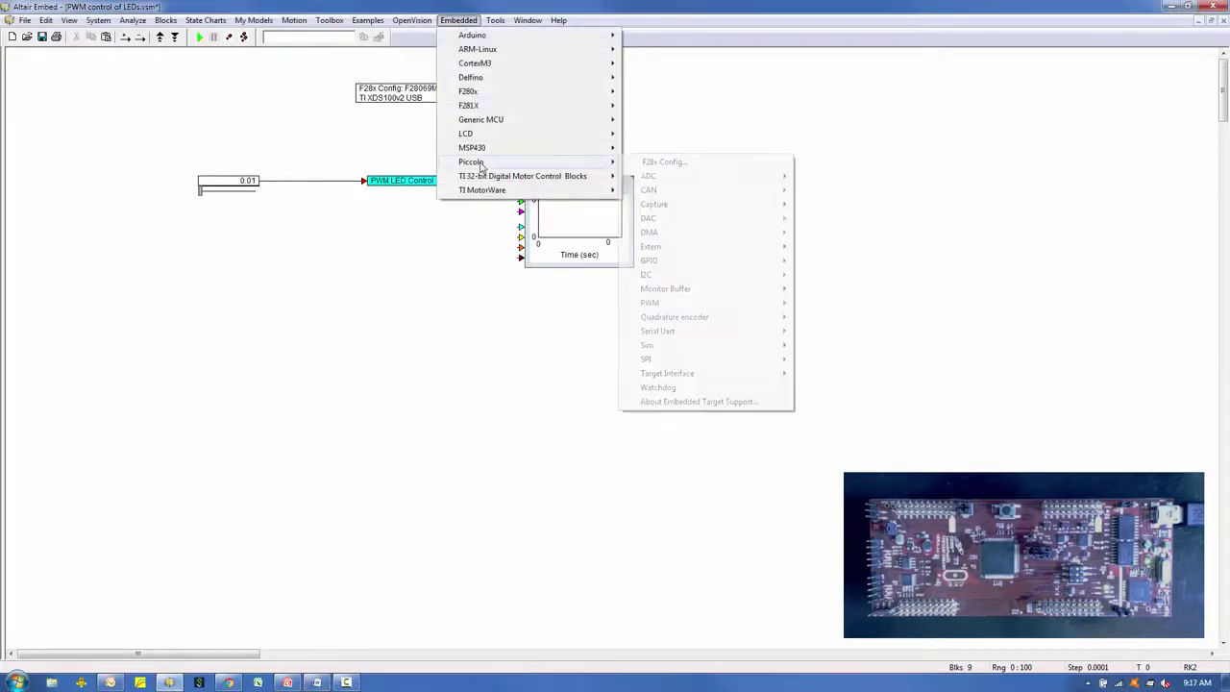
pyautogui.moveTo(701, 372)
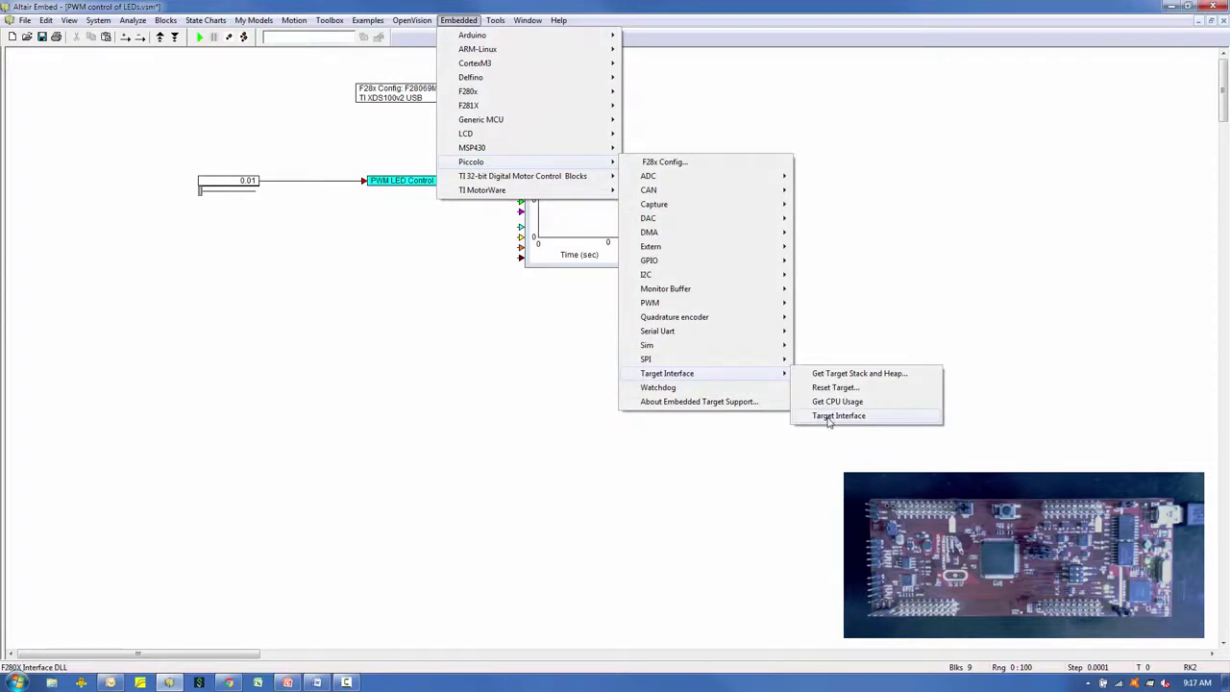
pyautogui.click(830, 417)
pyautogui.click(371, 208)
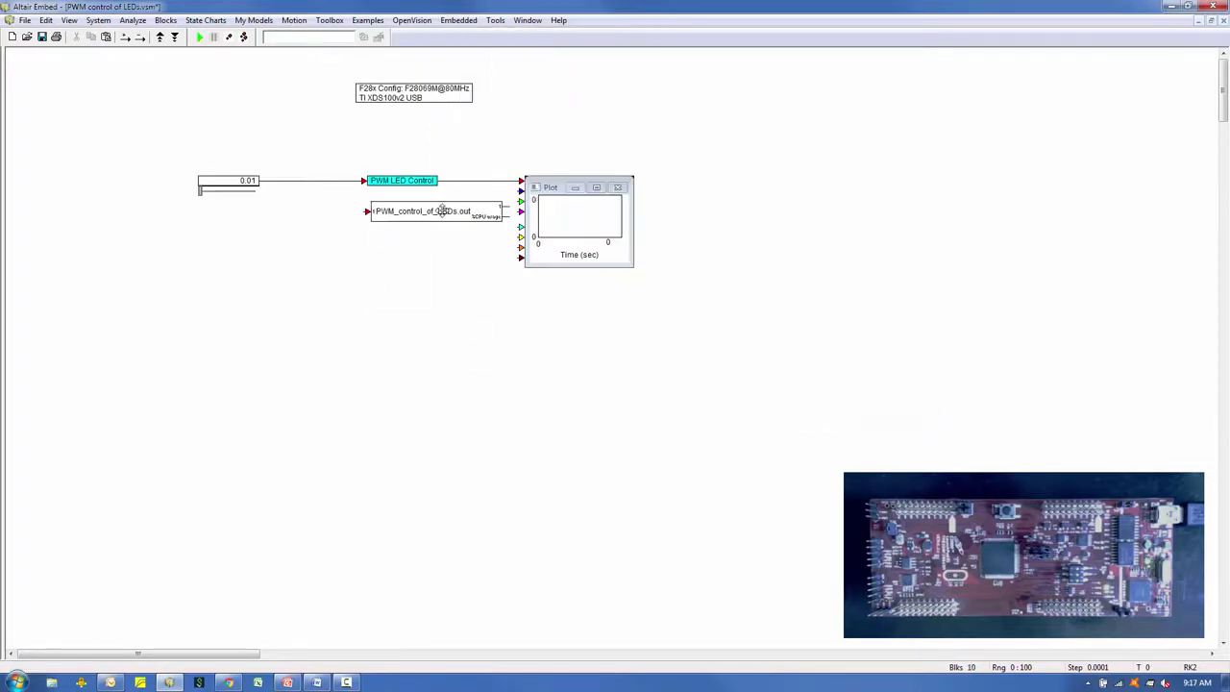
pyautogui.moveTo(418, 214); pyautogui.dragTo(410, 219)
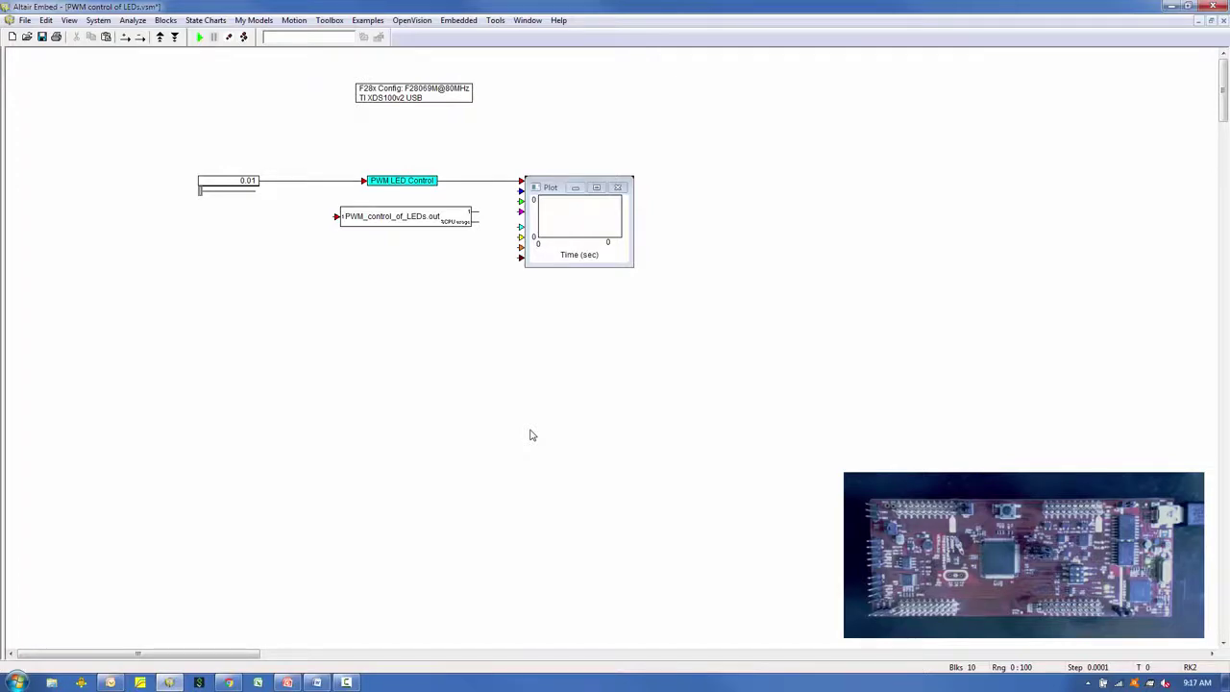
pyautogui.doubleClick(401, 216)
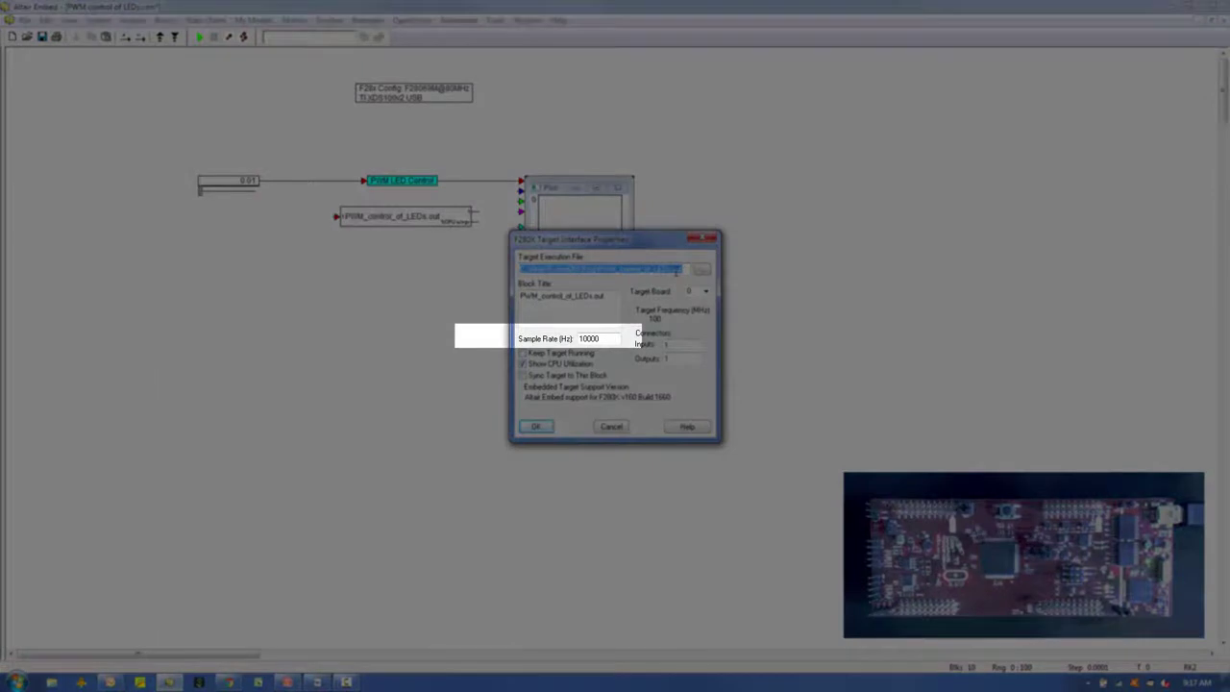
pyautogui.click(609, 338)
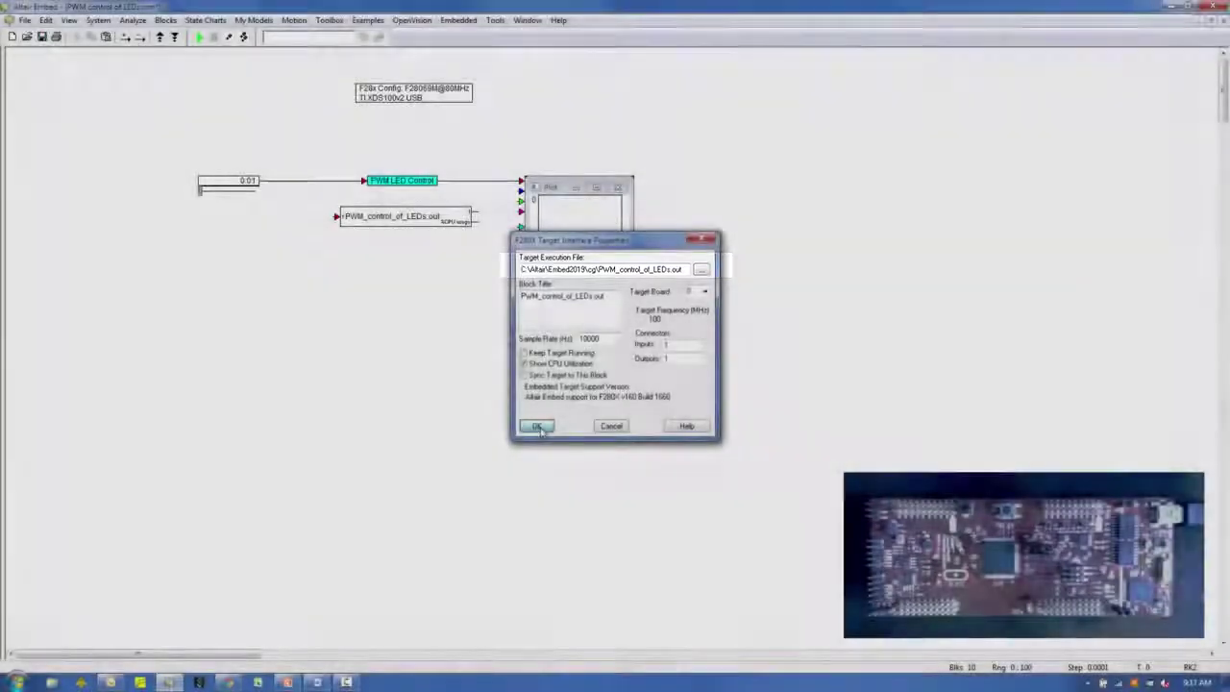
pyautogui.click(536, 427)
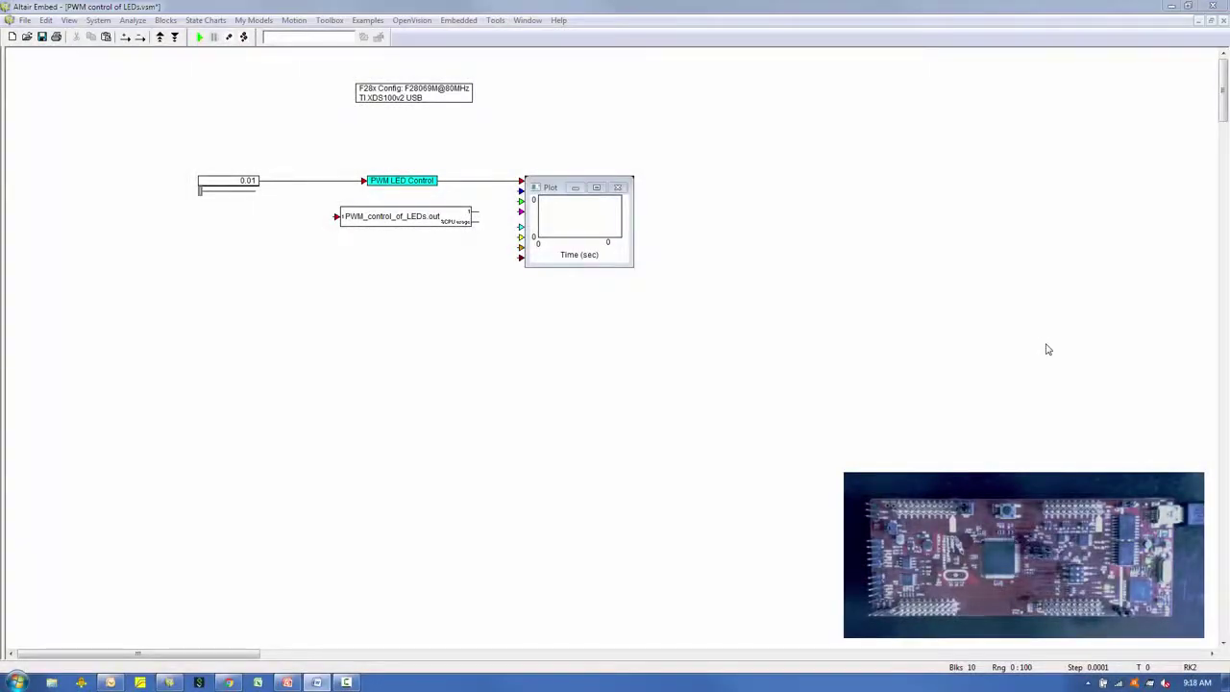
pyautogui.moveTo(337, 219); pyautogui.dragTo(264, 187)
pyautogui.moveTo(522, 181); pyautogui.dragTo(478, 212)
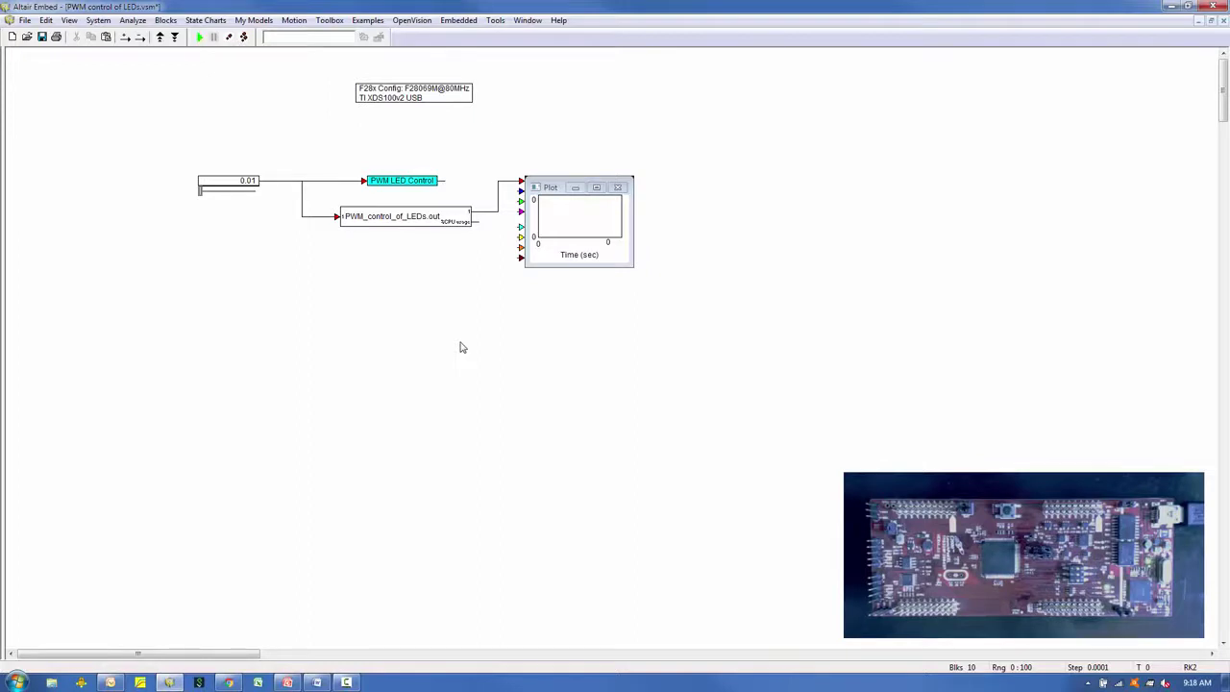
# Step: Set the simulation Time Step to 0.01 in System Properties
pyautogui.click(98, 20)
pyautogui.click(142, 107)
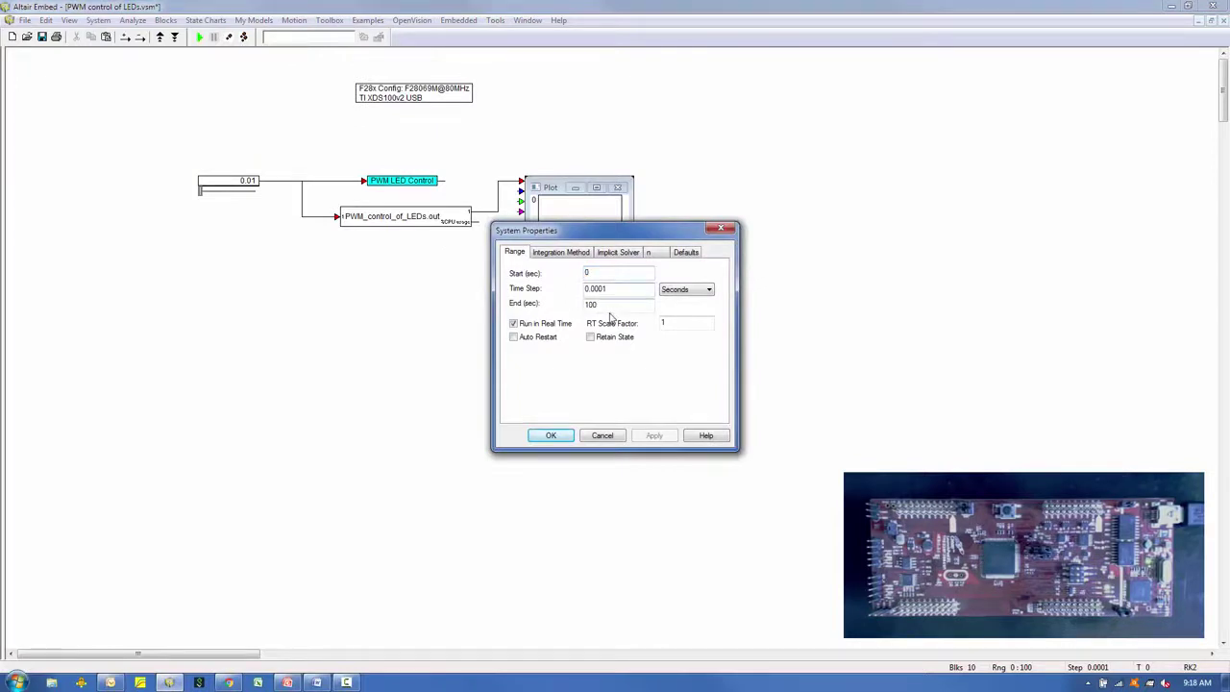
pyautogui.press('BackSpace')
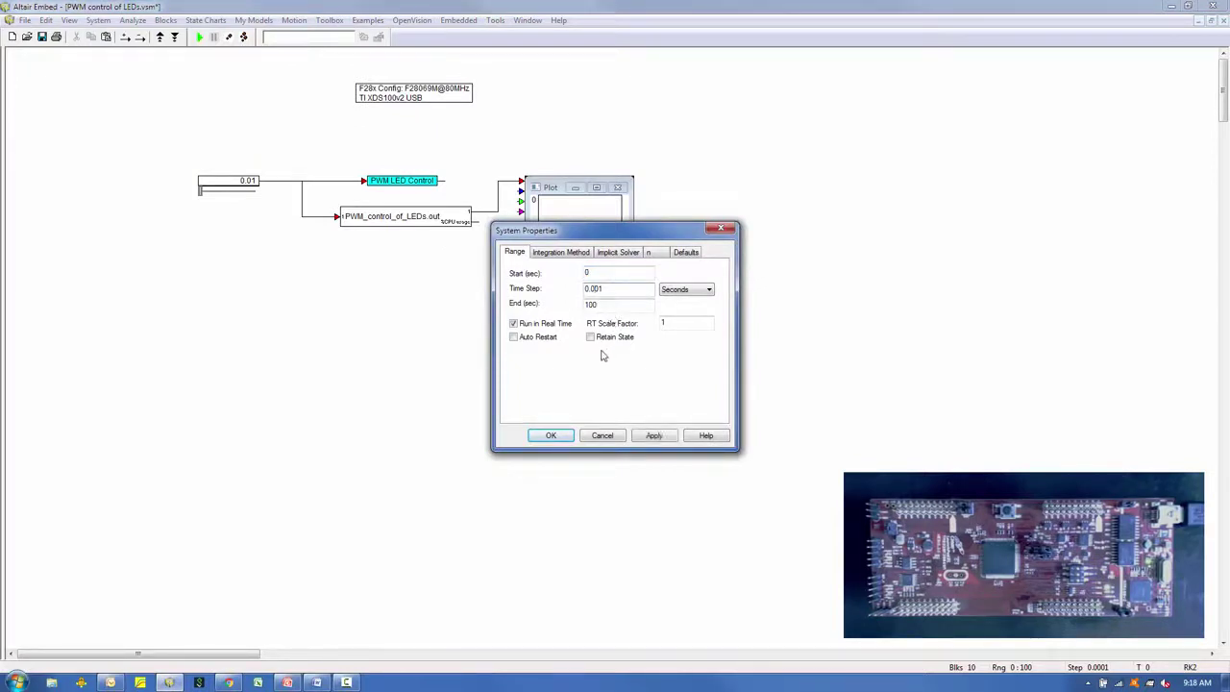
pyautogui.click(550, 435)
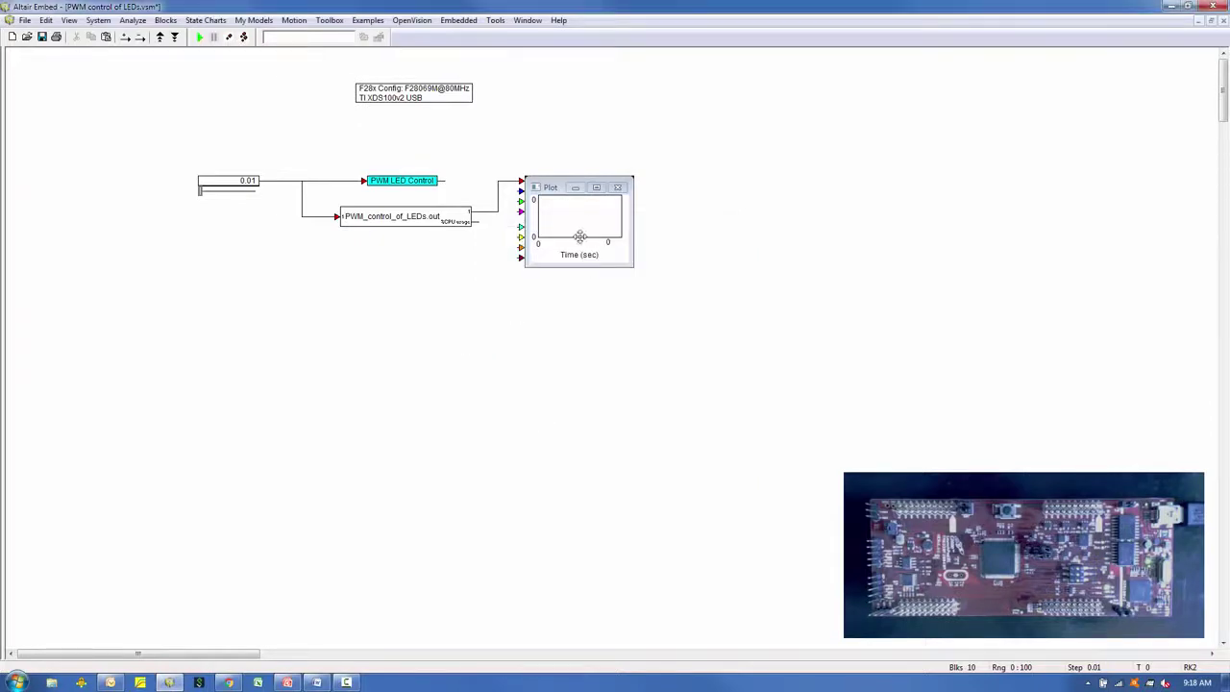
# Step: Delete the PWM LED Control compound and shift the slider to straighten its wire
pyautogui.moveTo(352, 163); pyautogui.dragTo(417, 190)
pyautogui.press('Delete')
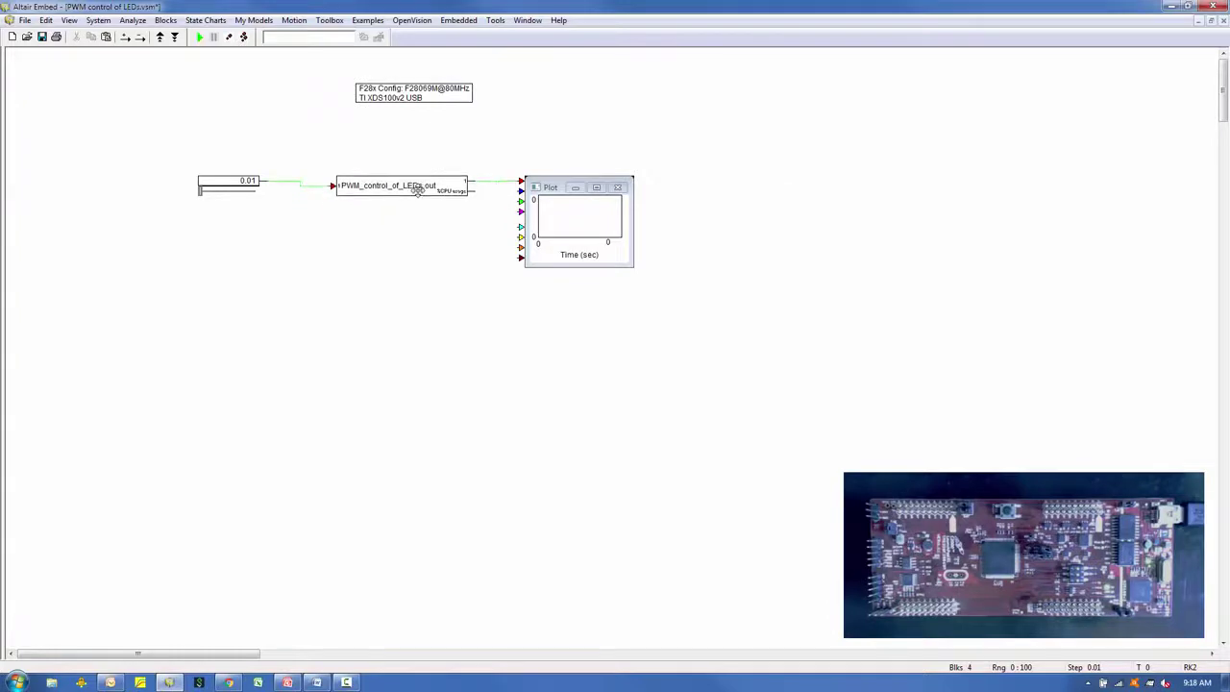
pyautogui.moveTo(248, 181); pyautogui.dragTo(275, 187)
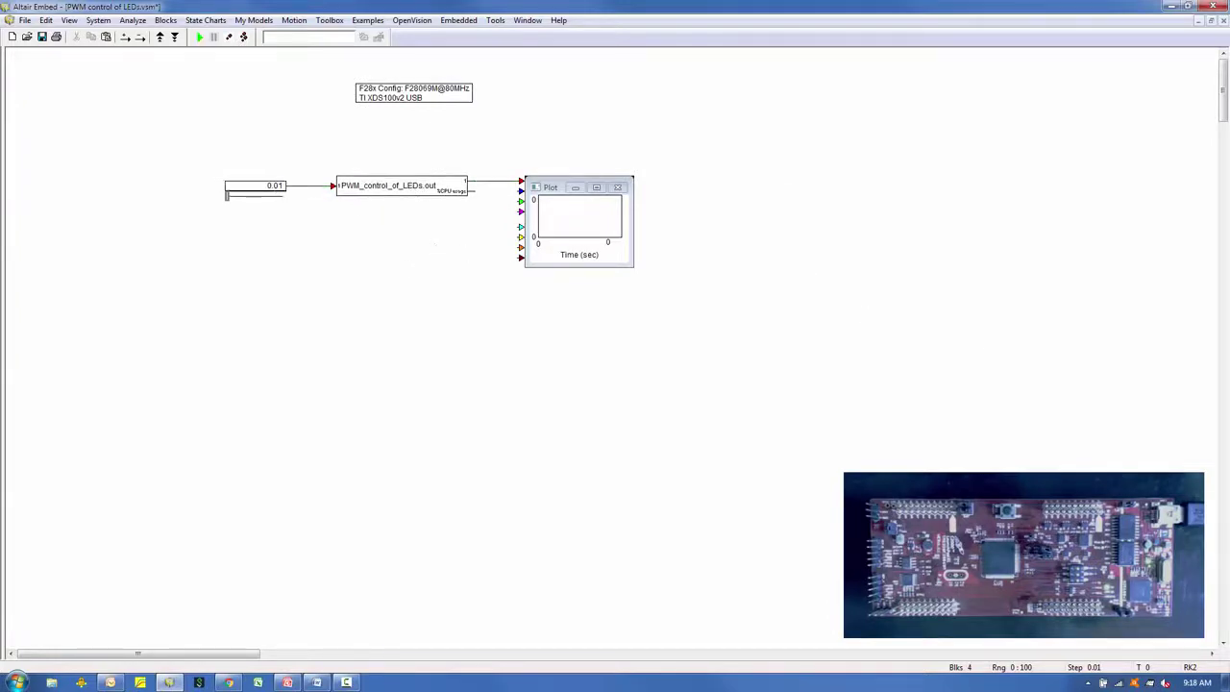
# Step: Save the diagram as 'PWM control of LEDs-d.vsm' and run it on the F280X board
pyautogui.click(24, 20)
pyautogui.click(31, 93)
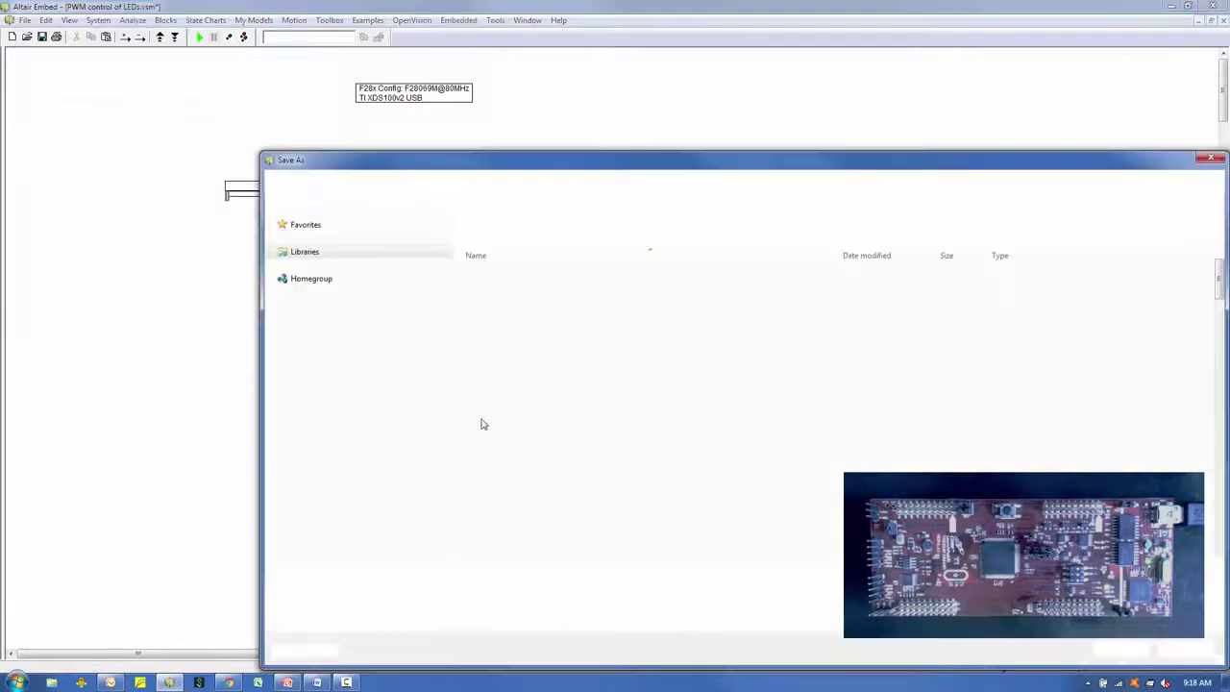
pyautogui.click(421, 581)
pyautogui.write('-d')
pyautogui.press('Return')
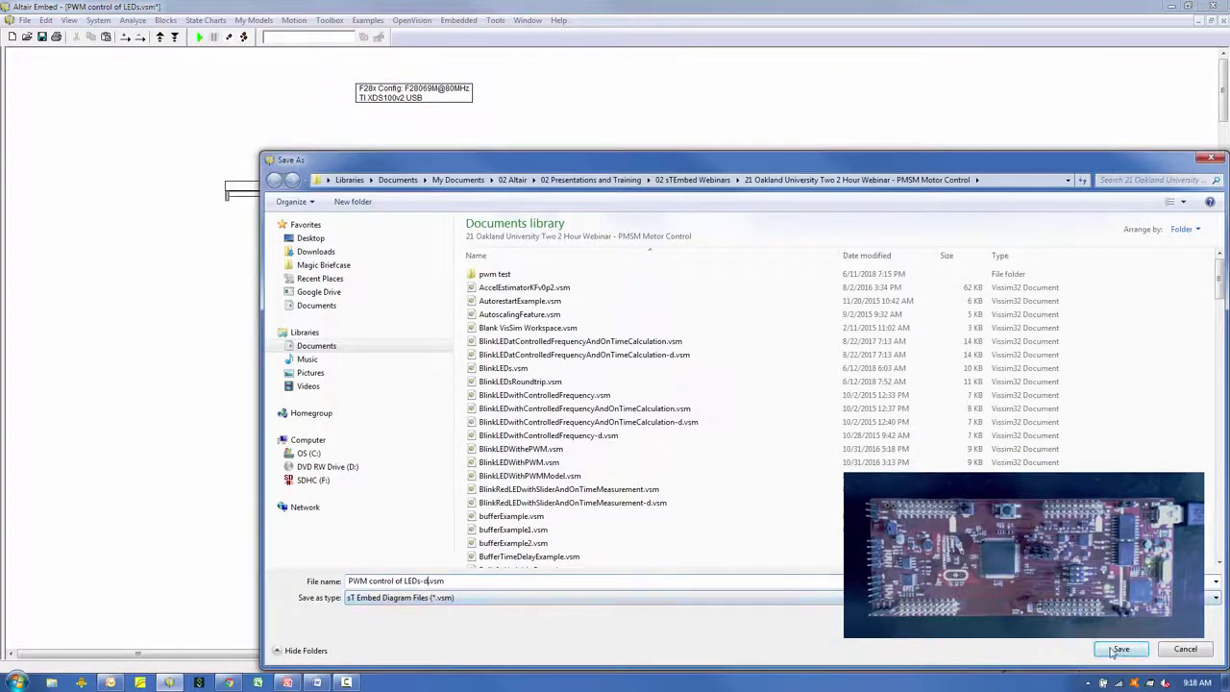
pyautogui.click(200, 37)
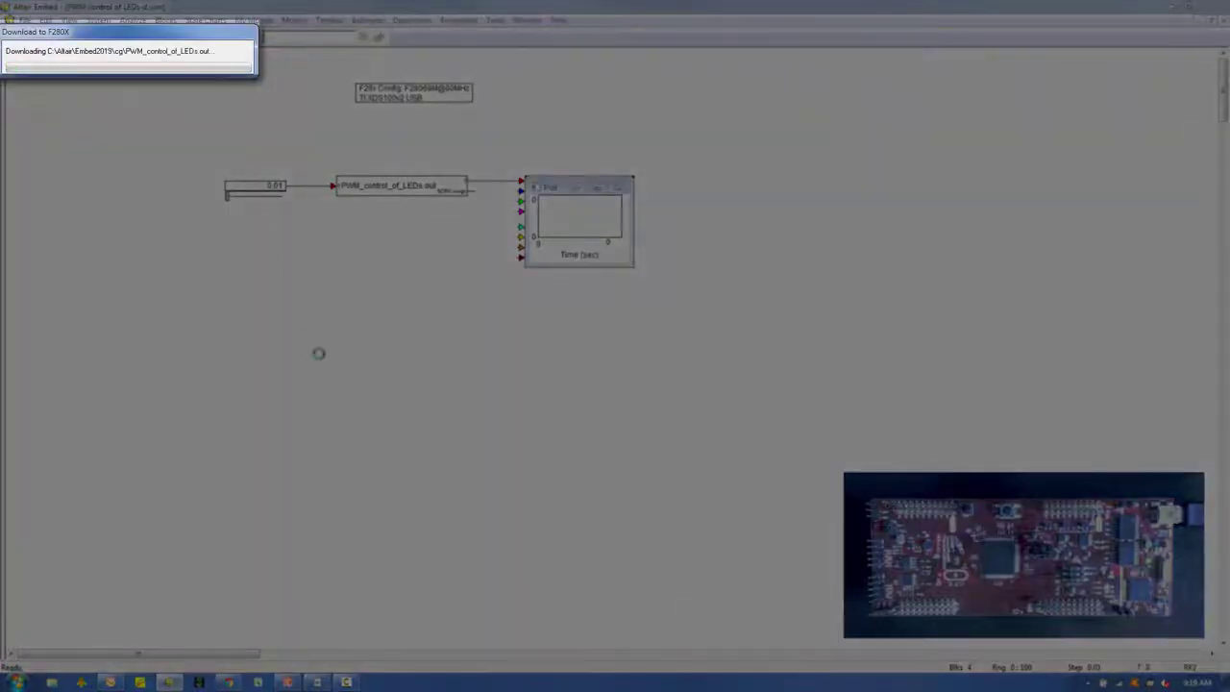